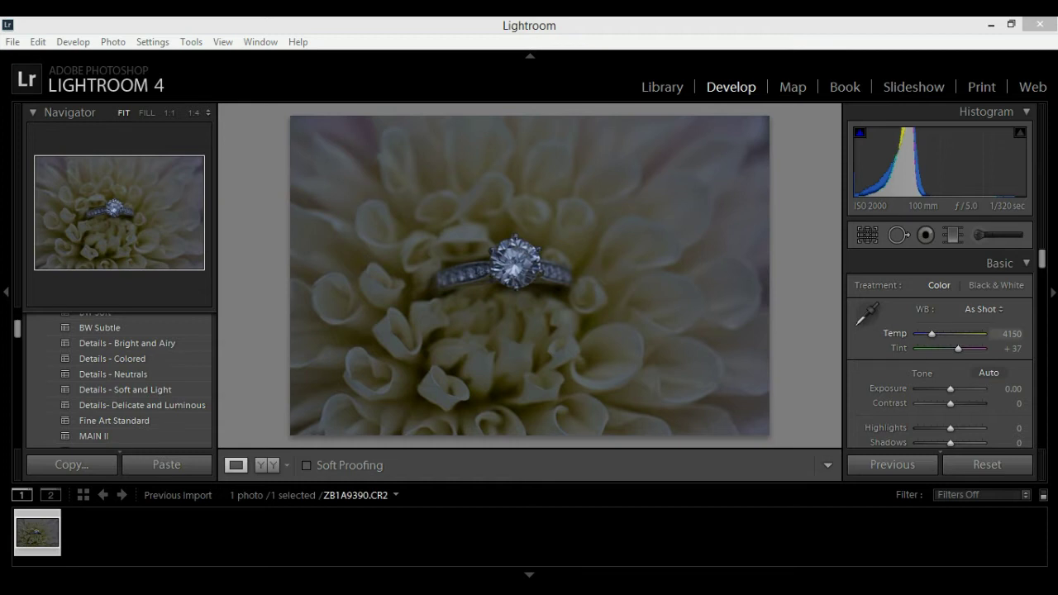
Raise the photo's exposure to +2.38 and lower both highlights and whites to -79.
scroll(939, 347, "down", 3)
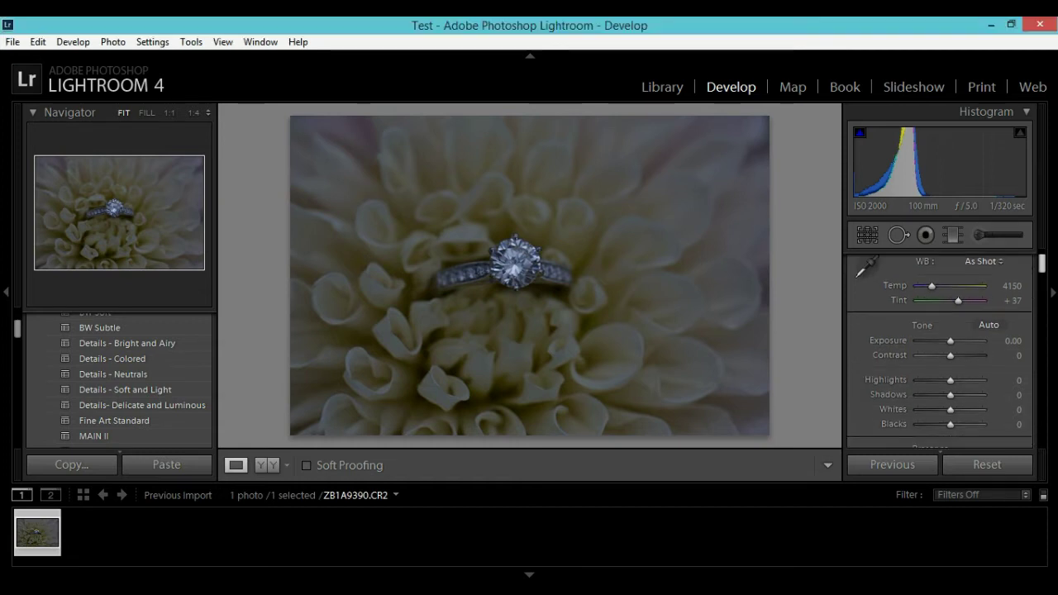
left_click_drag(950, 302, 963, 301)
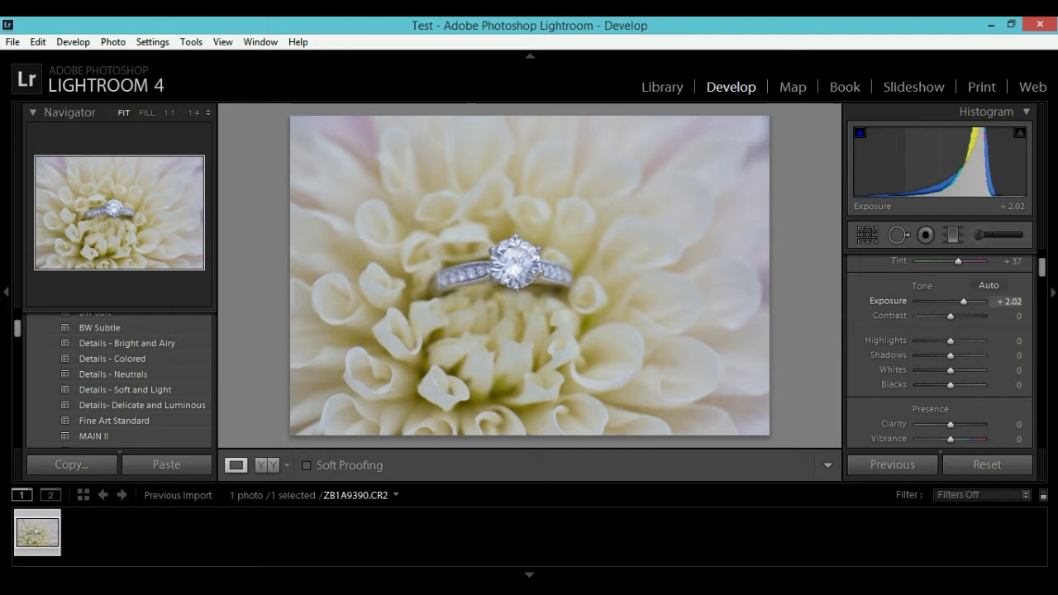
left_click_drag(951, 340, 927, 369)
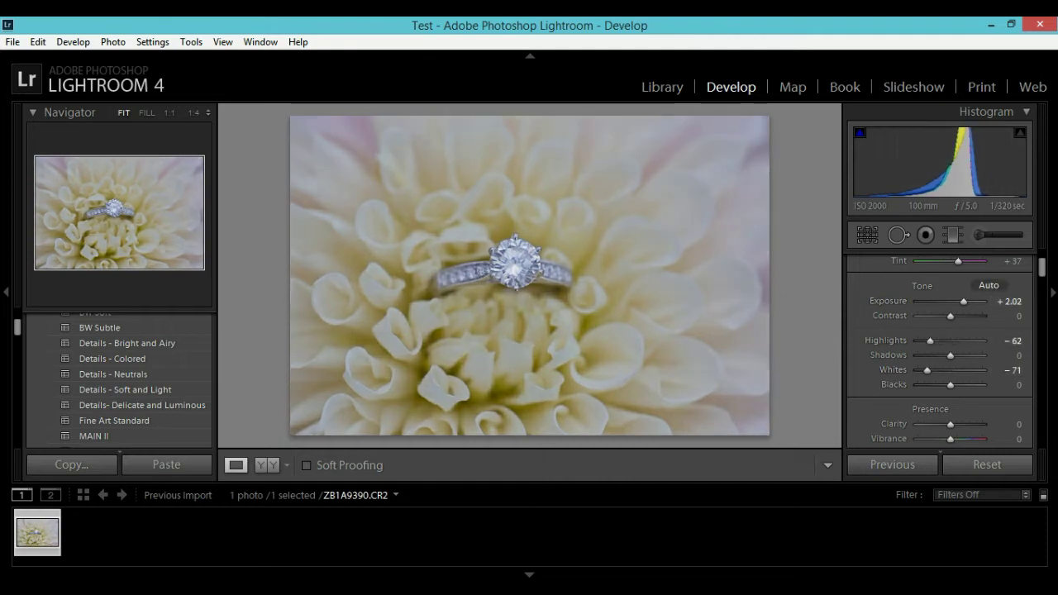
left_click_drag(962, 300, 965, 301)
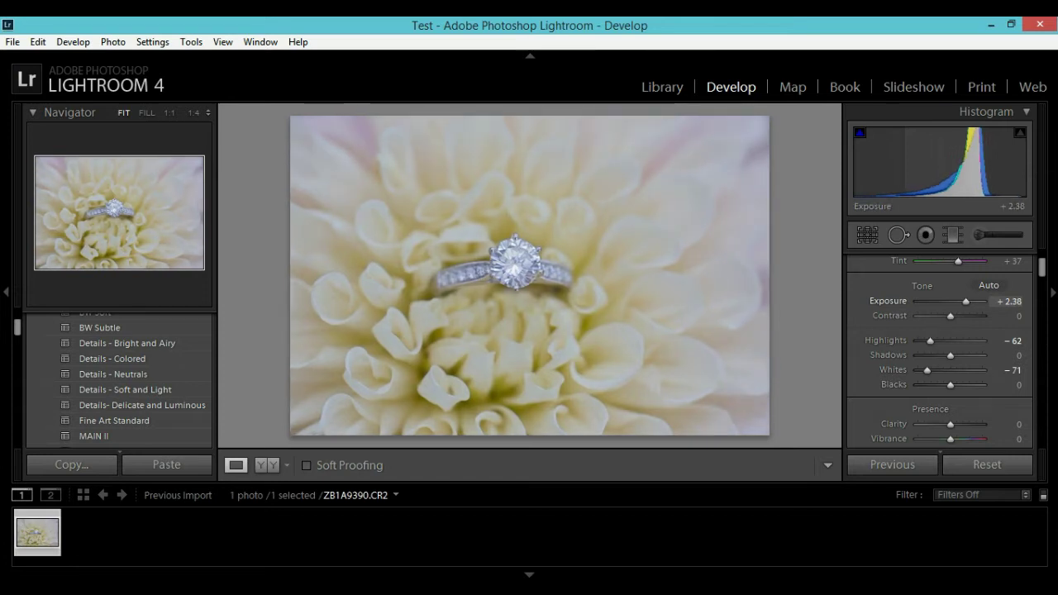
left_click_drag(930, 340, 925, 369)
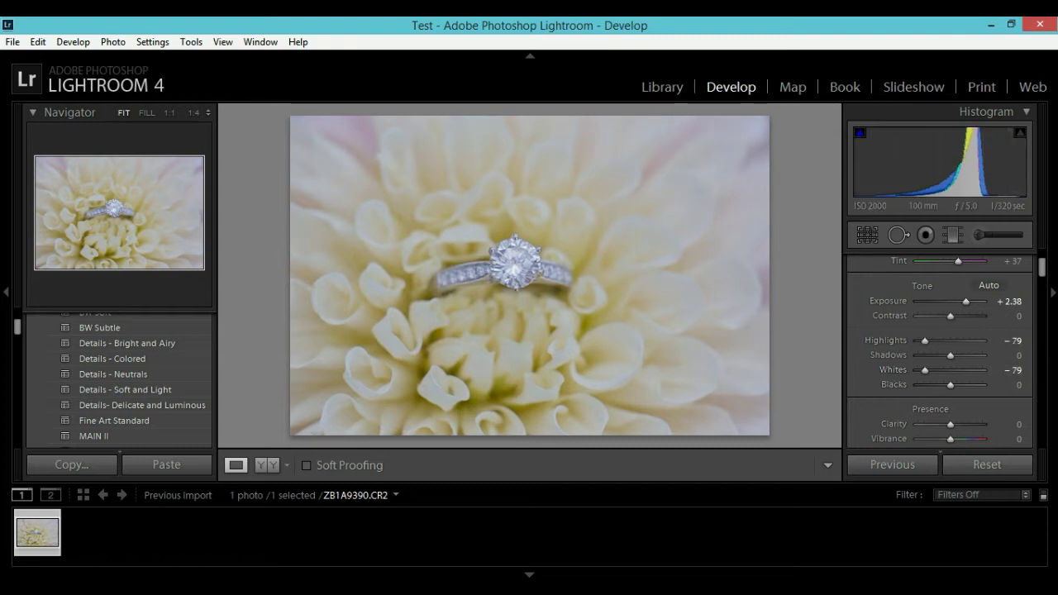
Switch the white balance to Auto and raise the exposure to +2.62.
scroll(939, 351, "up", 3)
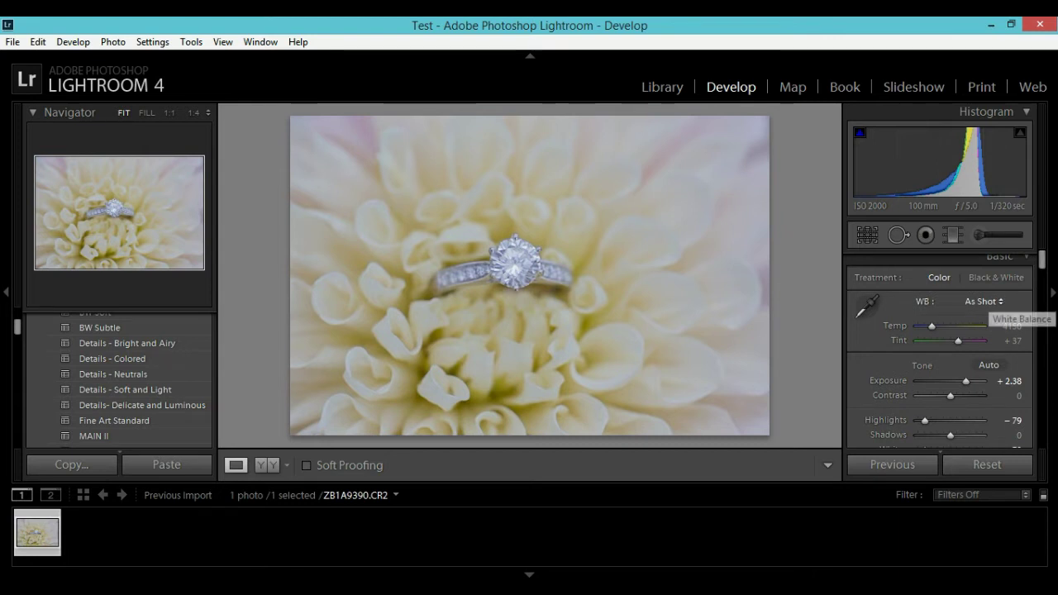
left_click(982, 301)
left_click(925, 337)
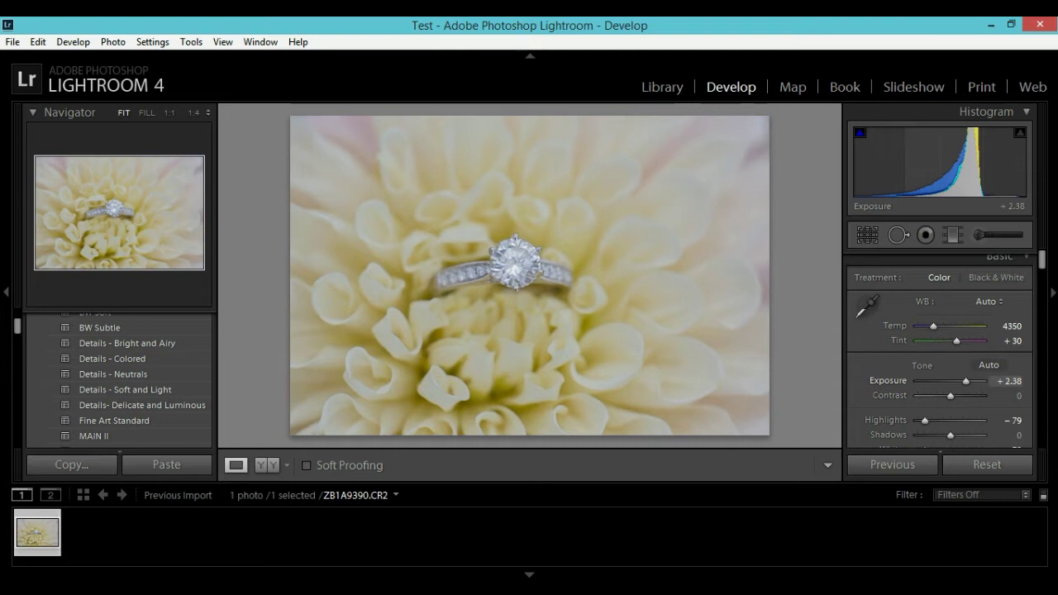
left_click_drag(965, 380, 968, 381)
Shift the HSL hues: red to -9, yellow to -7 and green to -38.
scroll(939, 351, "down", 5)
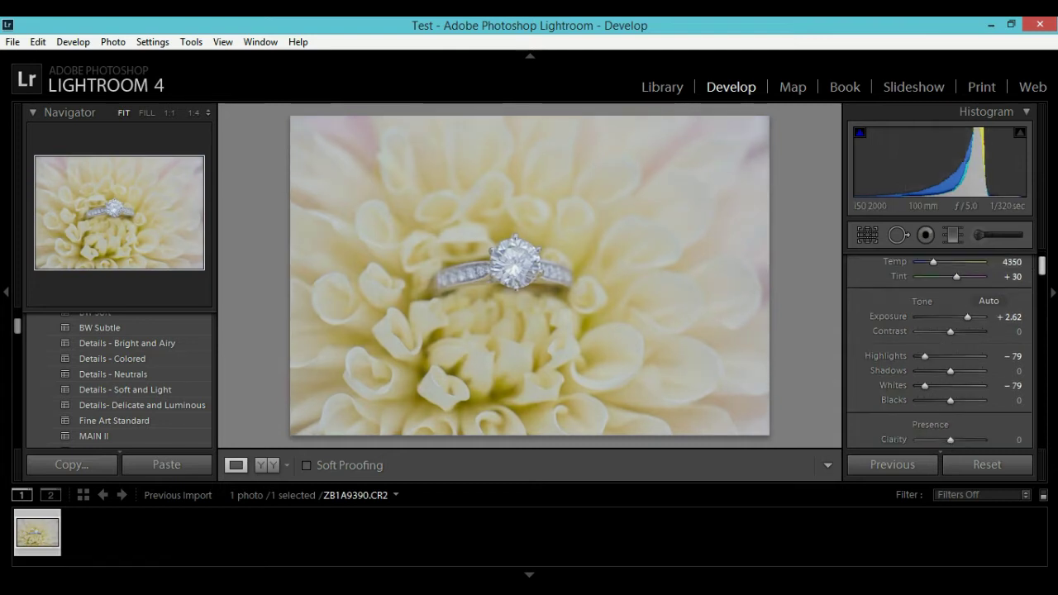
scroll(939, 350, "down", 5)
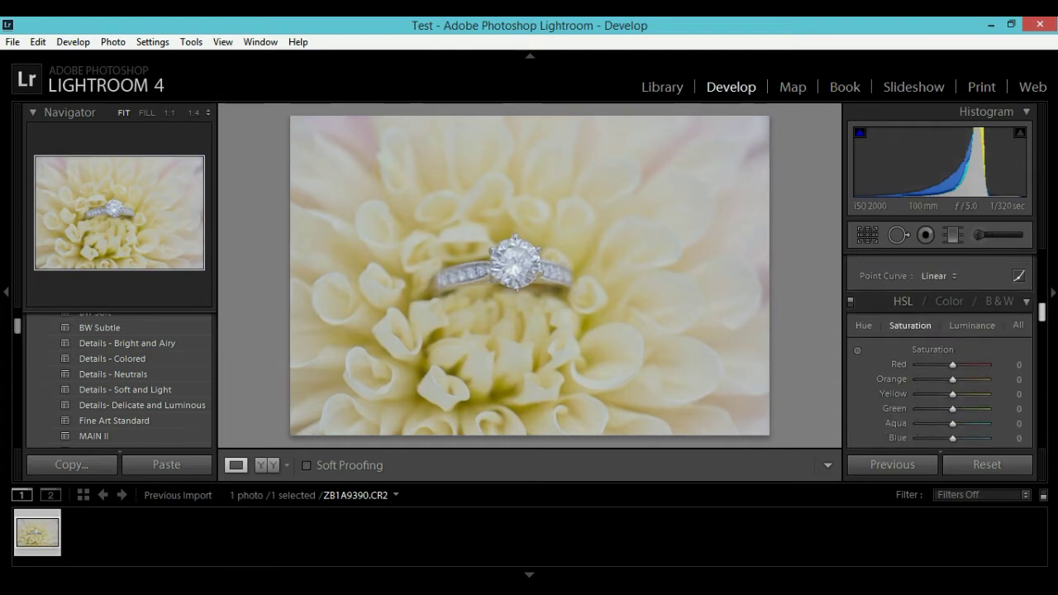
left_click(1018, 326)
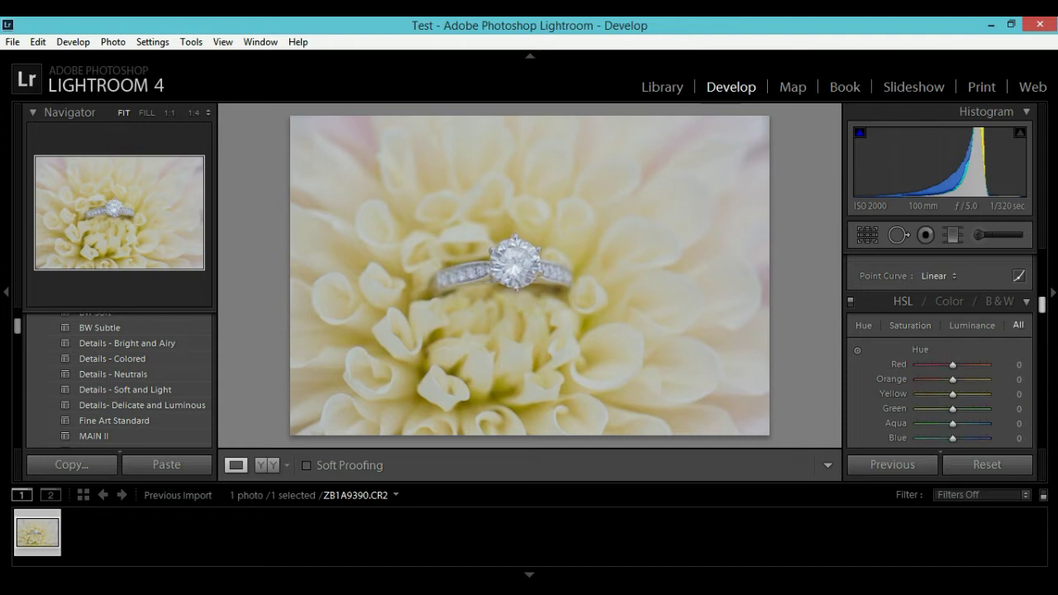
scroll(1012, 324, "down", 3)
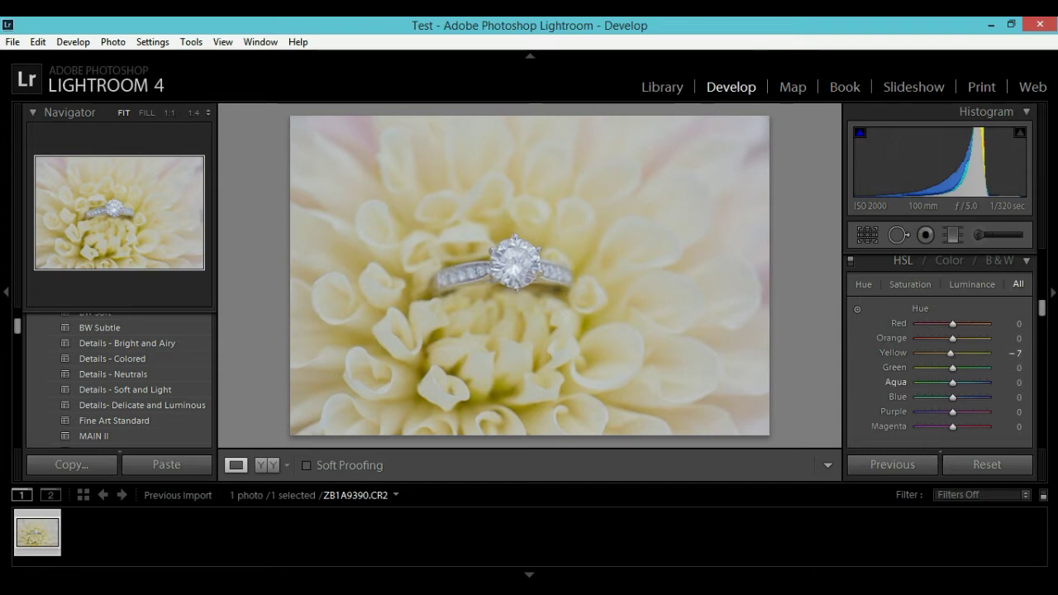
left_click_drag(952, 367, 939, 367)
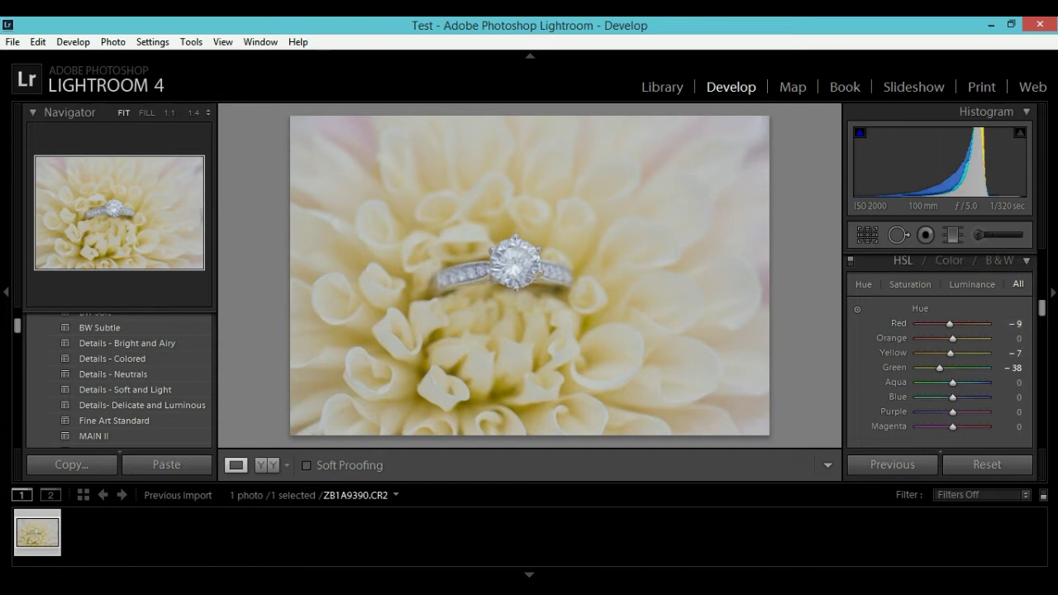
Reduce the HSL saturation of red to -11, orange to -9, yellow to -11 and blue to -36.
left_click(910, 284)
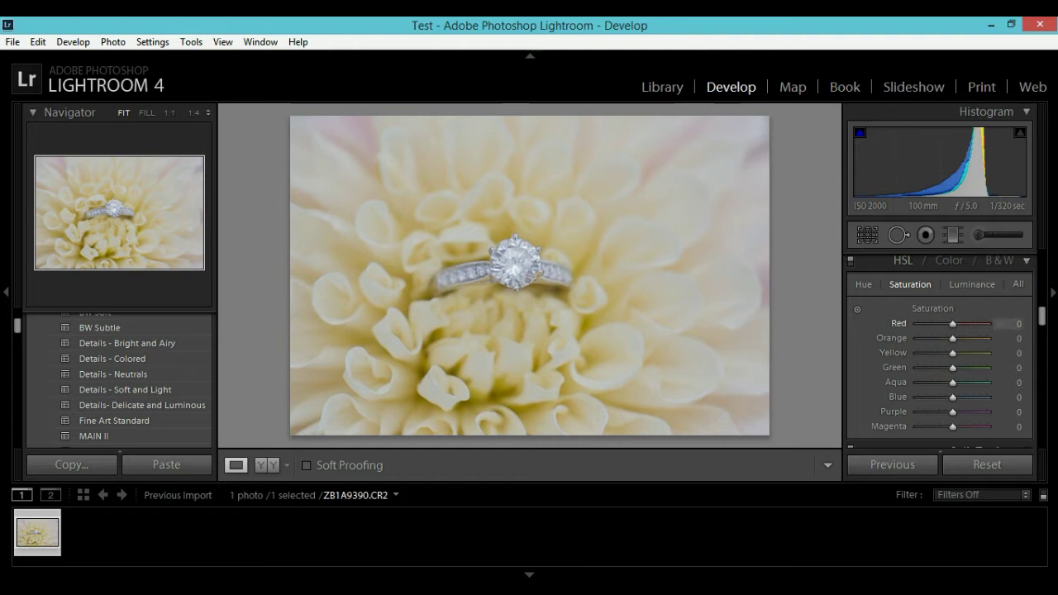
left_click(1018, 284)
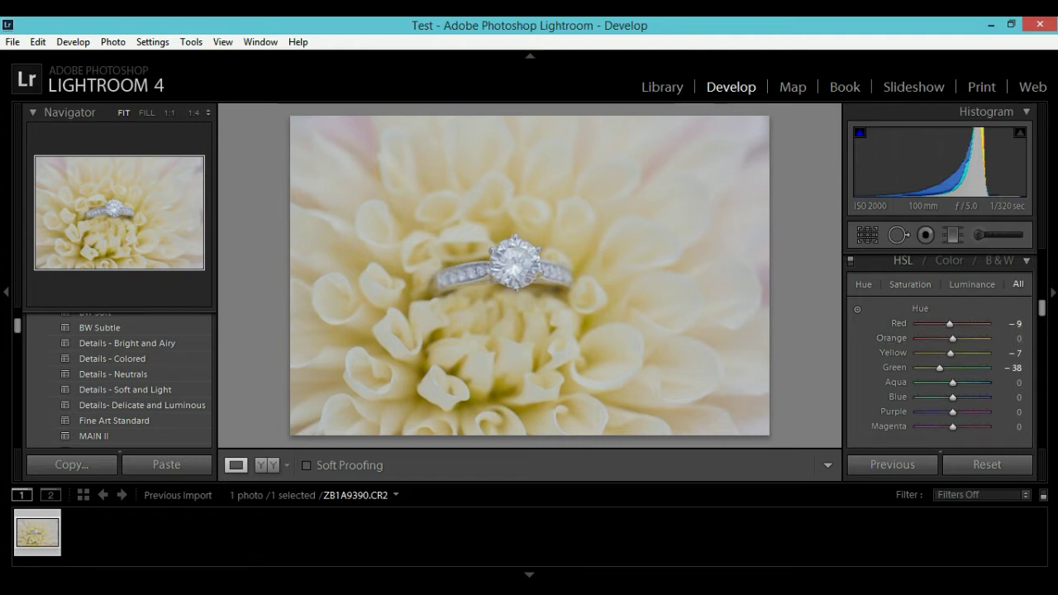
key("ctrl+alt+4")
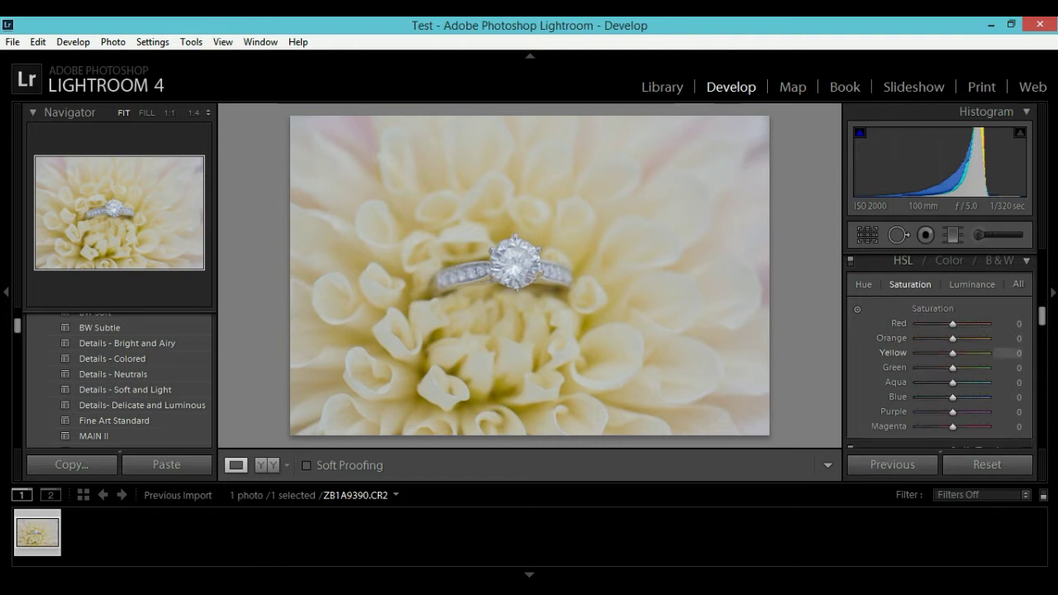
left_click_drag(952, 352, 948, 353)
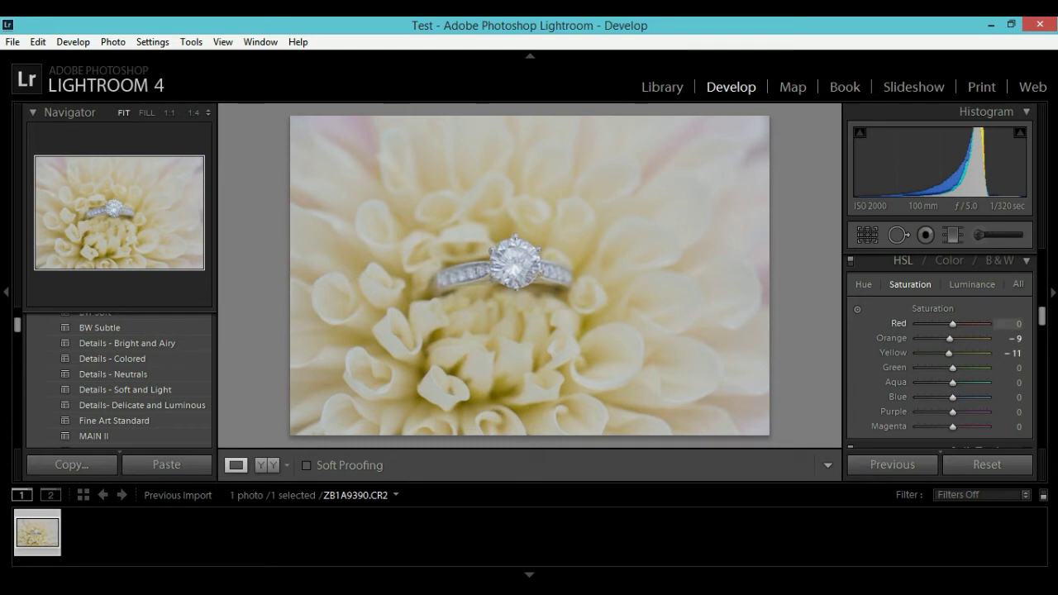
mouse_move(950, 323)
left_mouse_down()
mouse_move(930, 323)
mouse_move(948, 324)
left_mouse_up()
left_click_drag(952, 396, 940, 397)
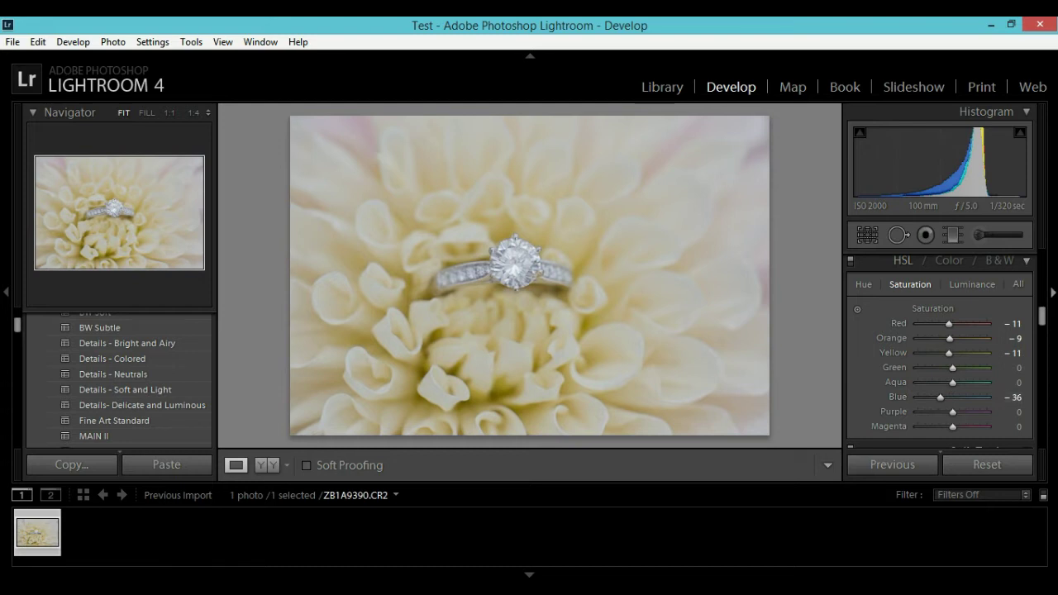
Adjust the basic tone: exposure to +2.86, shadows to +40 and blacks to -19.
left_click_drag(1041, 316, 1041, 259)
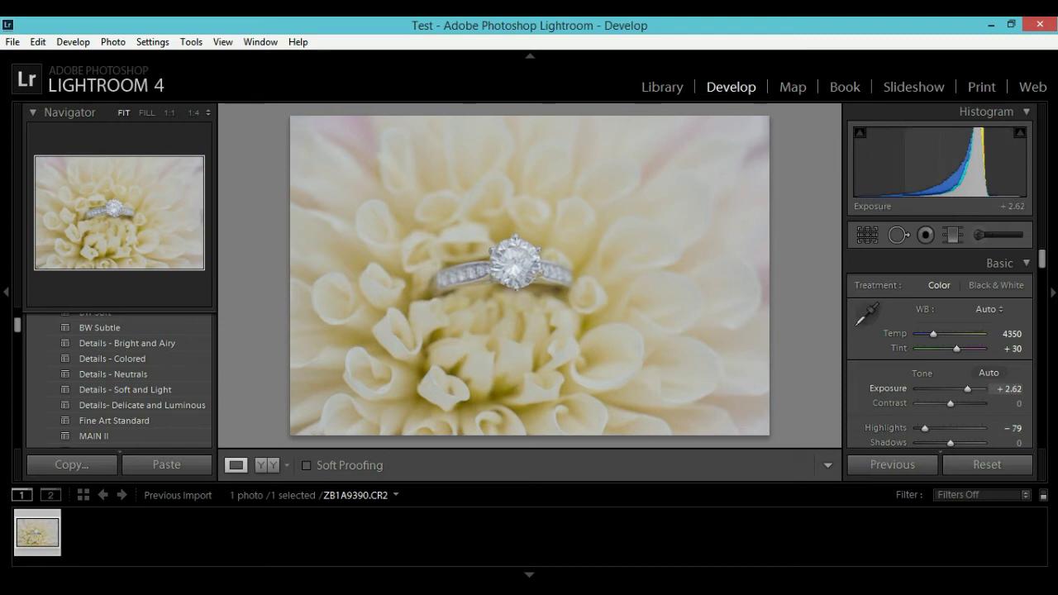
left_click_drag(966, 388, 968, 388)
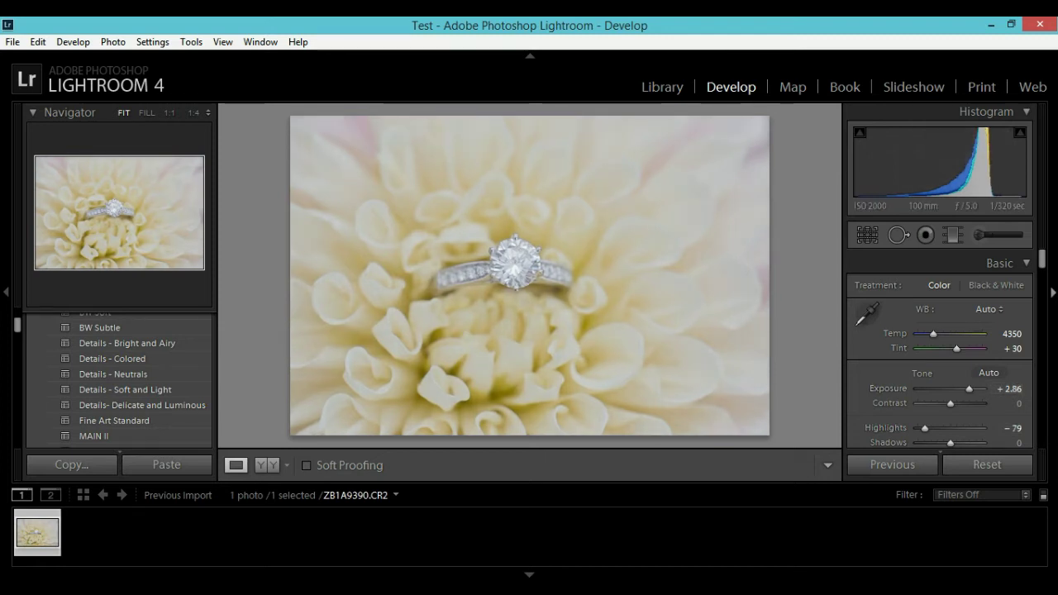
scroll(940, 351, "down", 4)
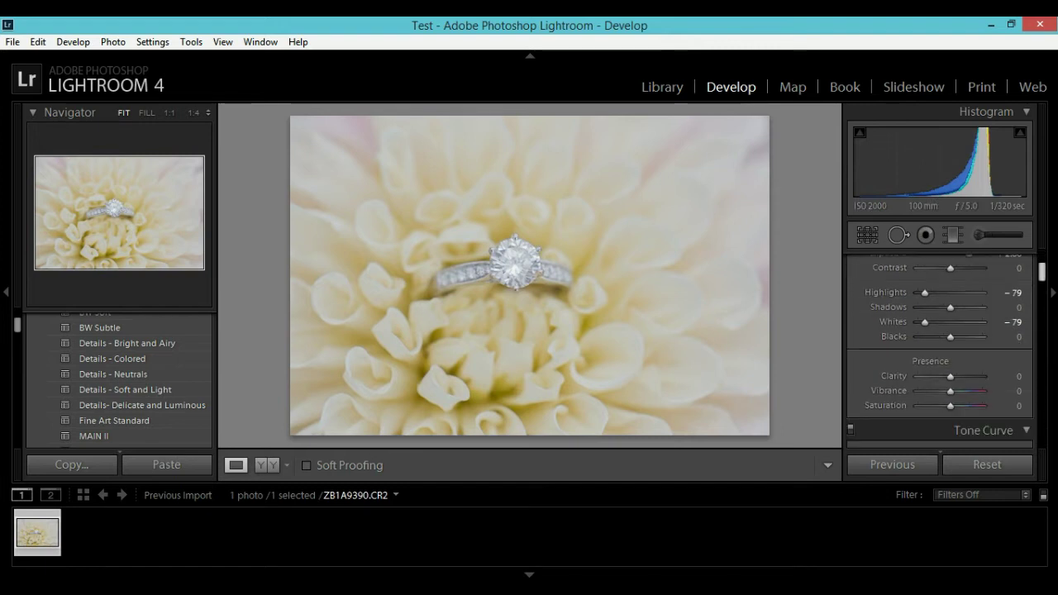
scroll(940, 350, "up", 1)
mouse_move(951, 333)
left_mouse_down()
mouse_move(984, 332)
mouse_move(919, 332)
mouse_move(964, 330)
left_mouse_up()
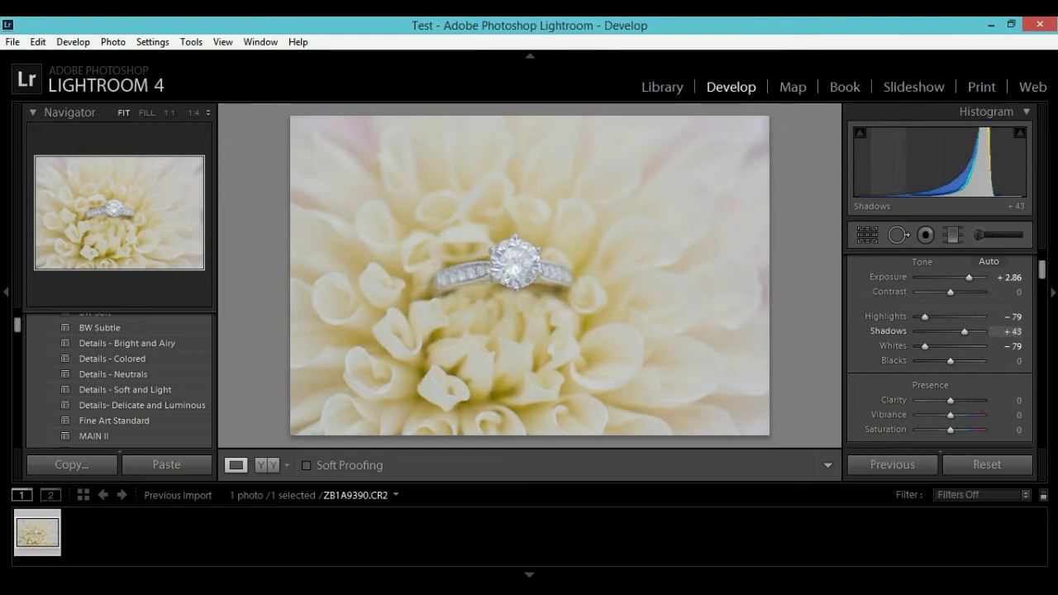
left_click_drag(951, 360, 944, 361)
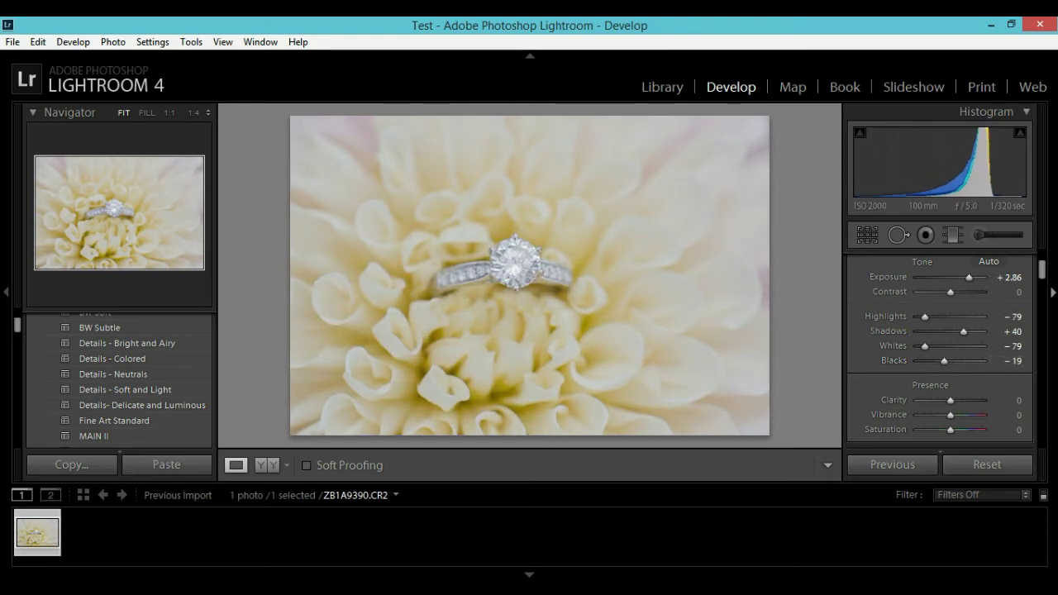
Raise the photo's overall clarity to +29.
scroll(939, 347, "down", 1)
scroll(940, 366, "down", 1)
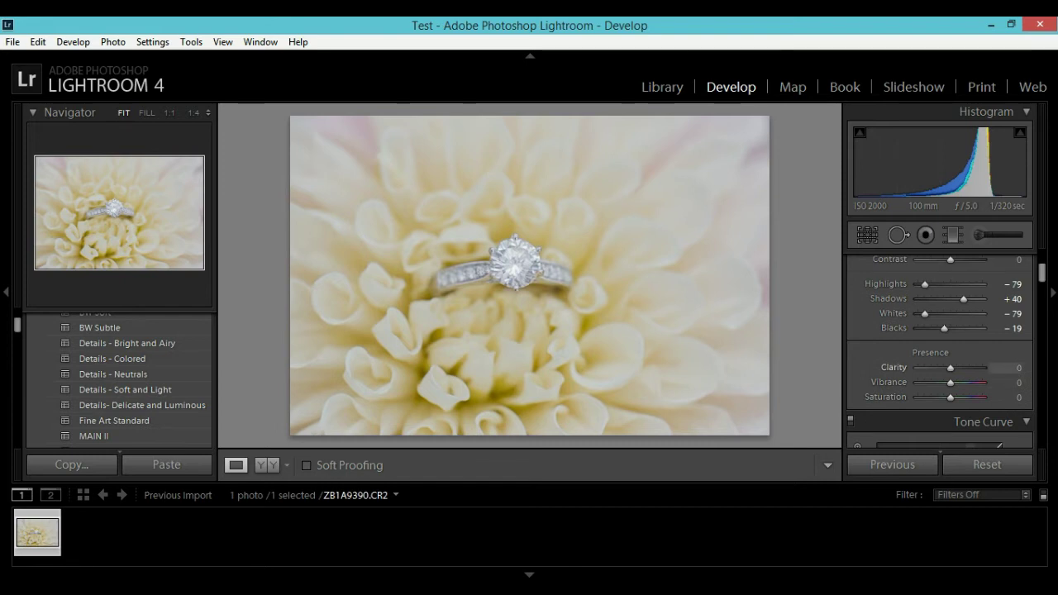
left_click_drag(950, 367, 958, 367)
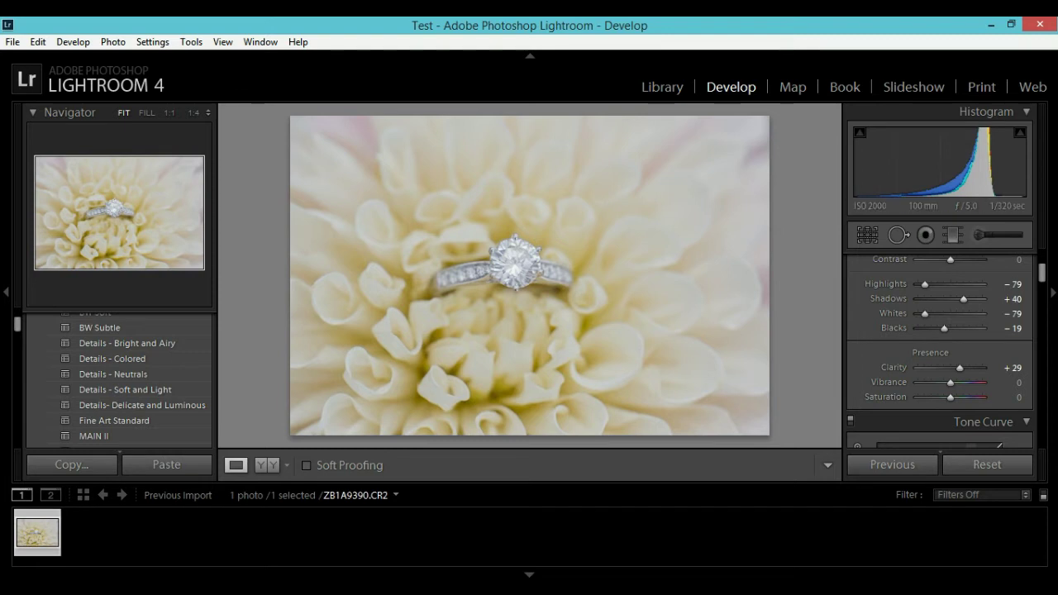
Paint a Clarity effect over the ring's diamond with the adjustment brush and slightly increase its amount.
key("k")
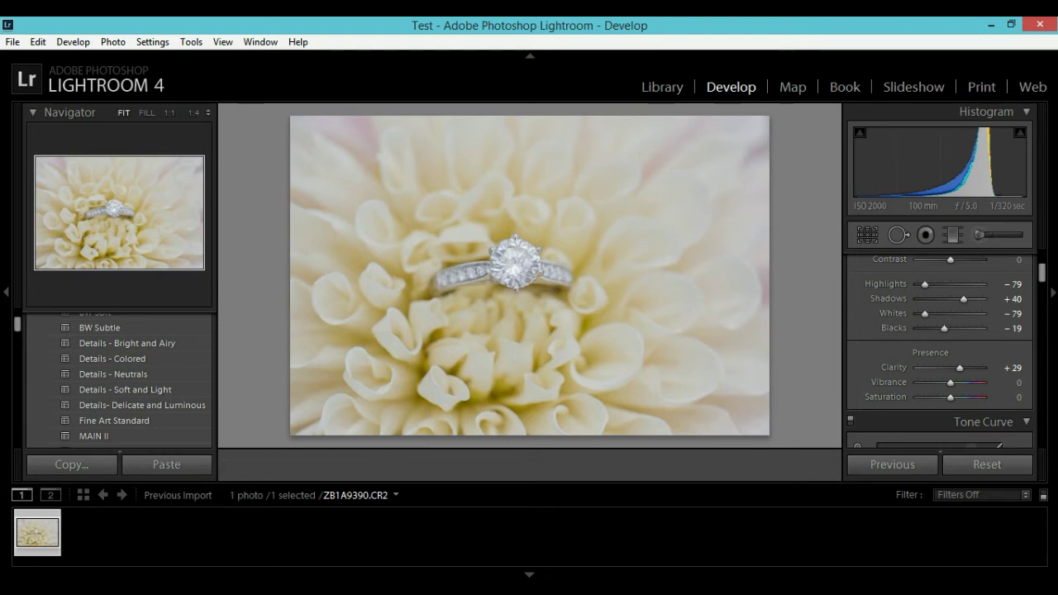
left_click_drag(1041, 271, 1042, 261)
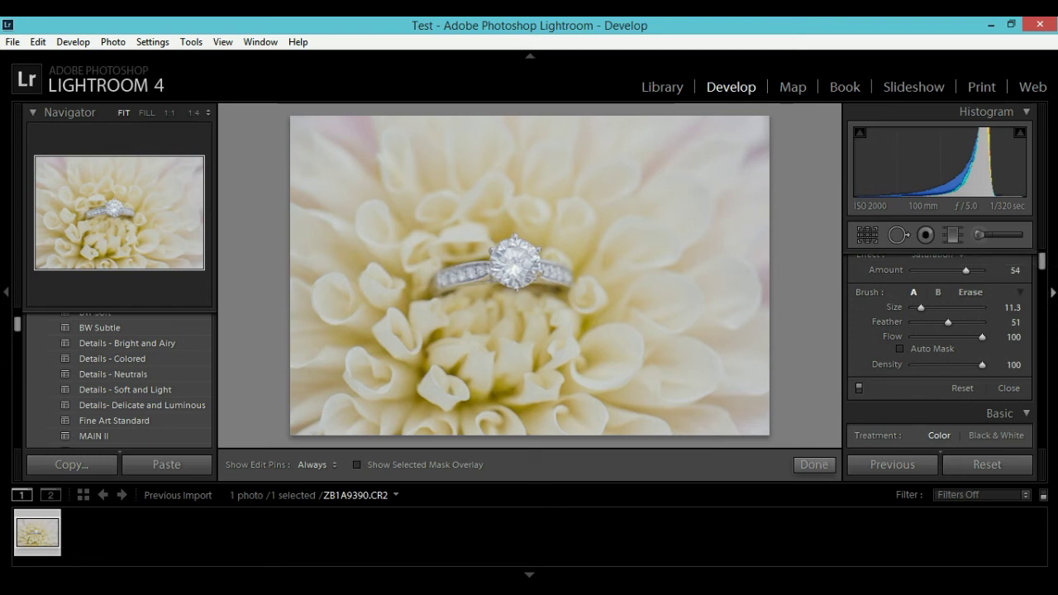
scroll(940, 347, "up", 1)
left_click(936, 288)
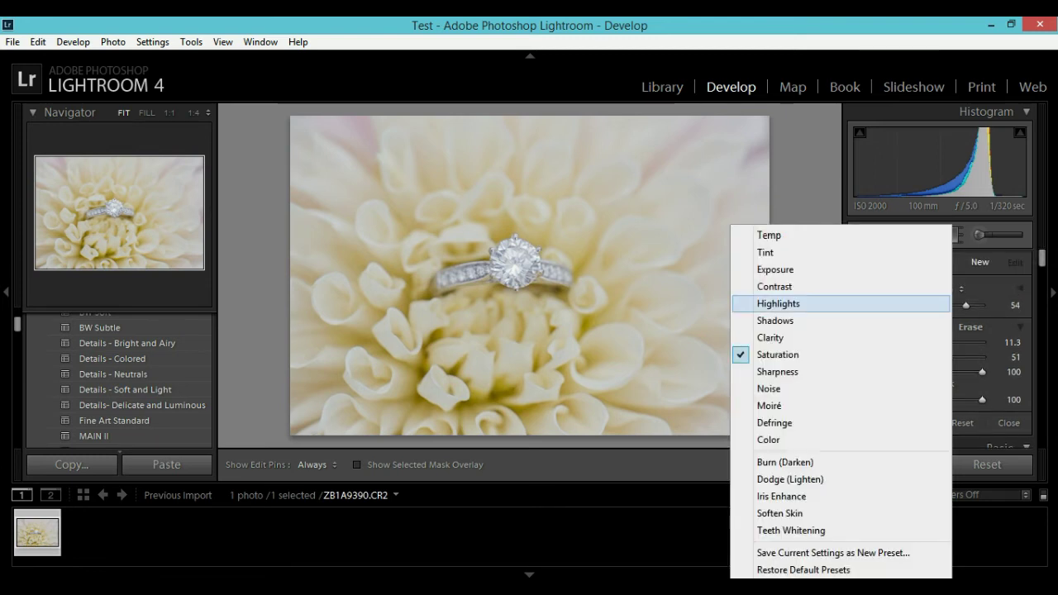
left_click(777, 338)
key("h")
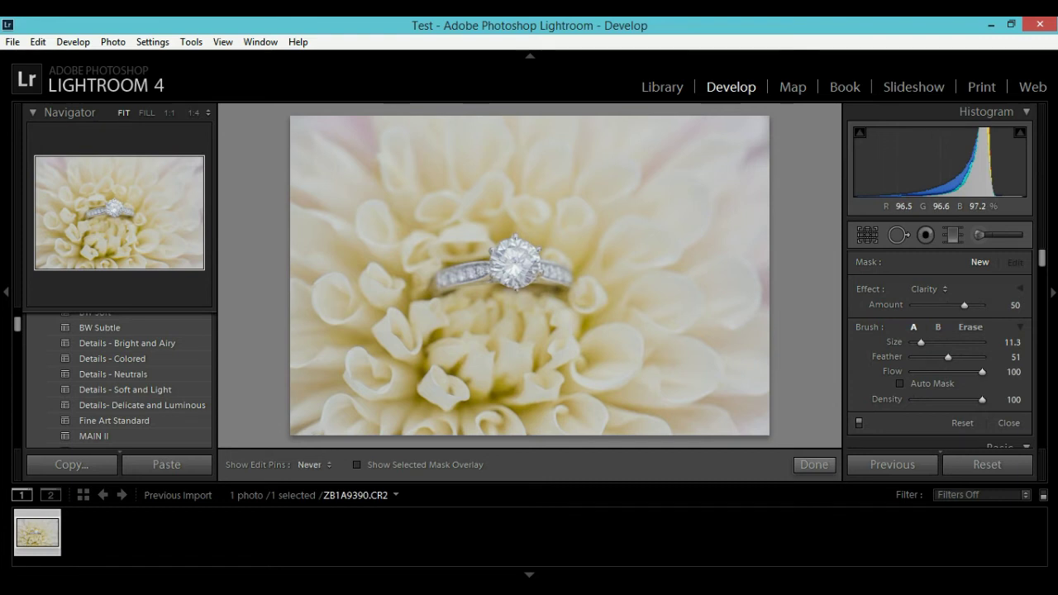
key("h")
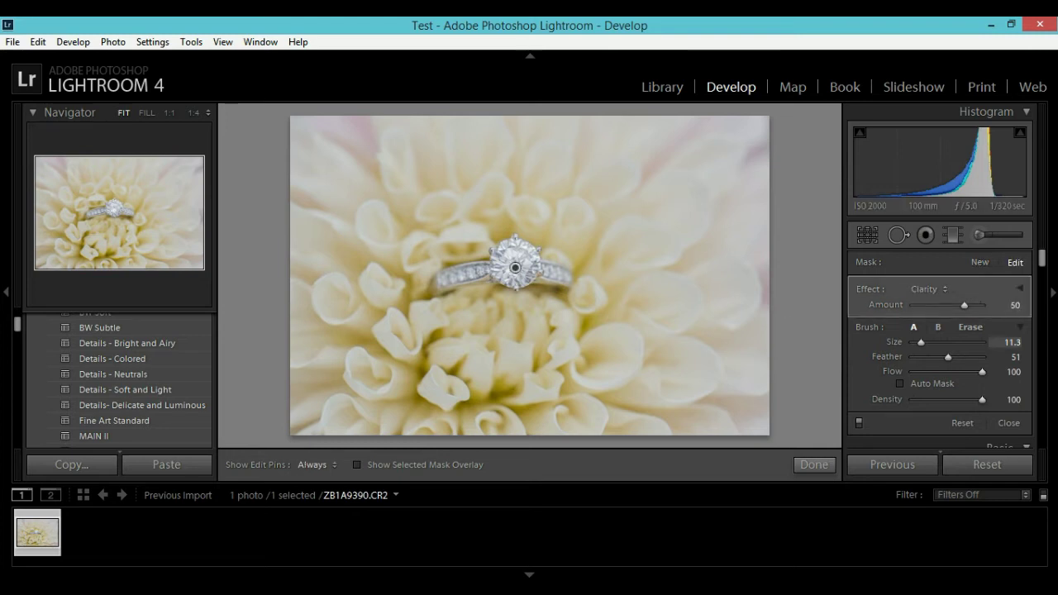
left_click_drag(963, 305, 965, 305)
key("k")
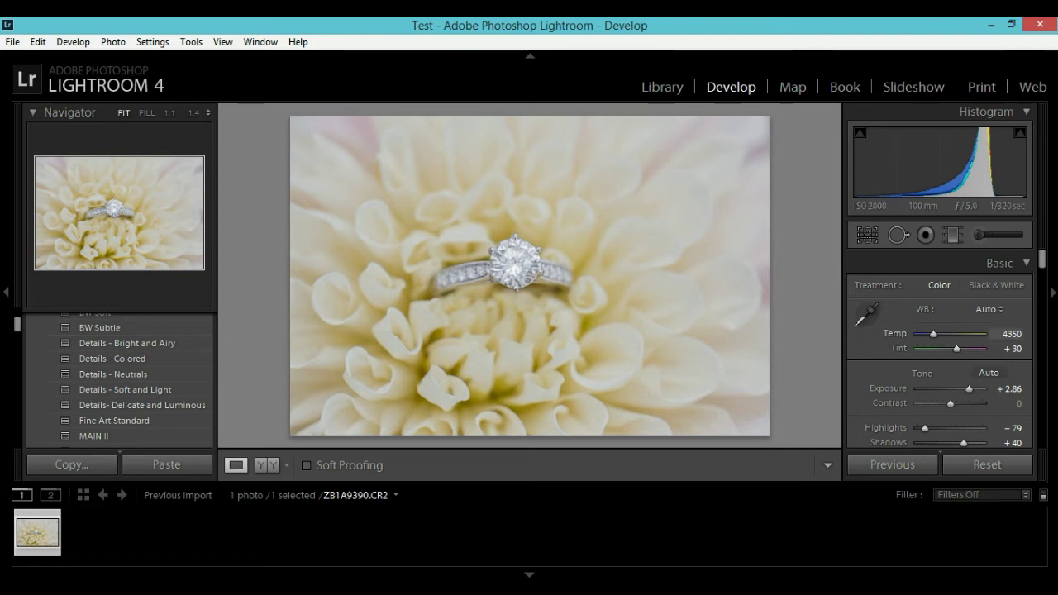
Warm the white balance temperature to 4381 and raise the exposure to +2.98.
left_click_drag(933, 334, 932, 334)
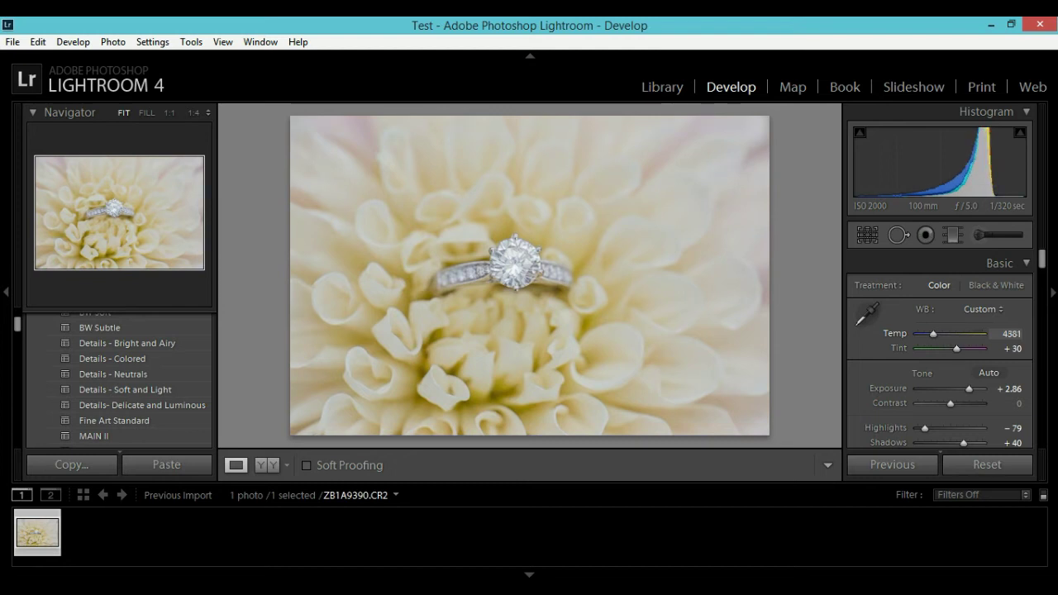
scroll(939, 351, "down", 3)
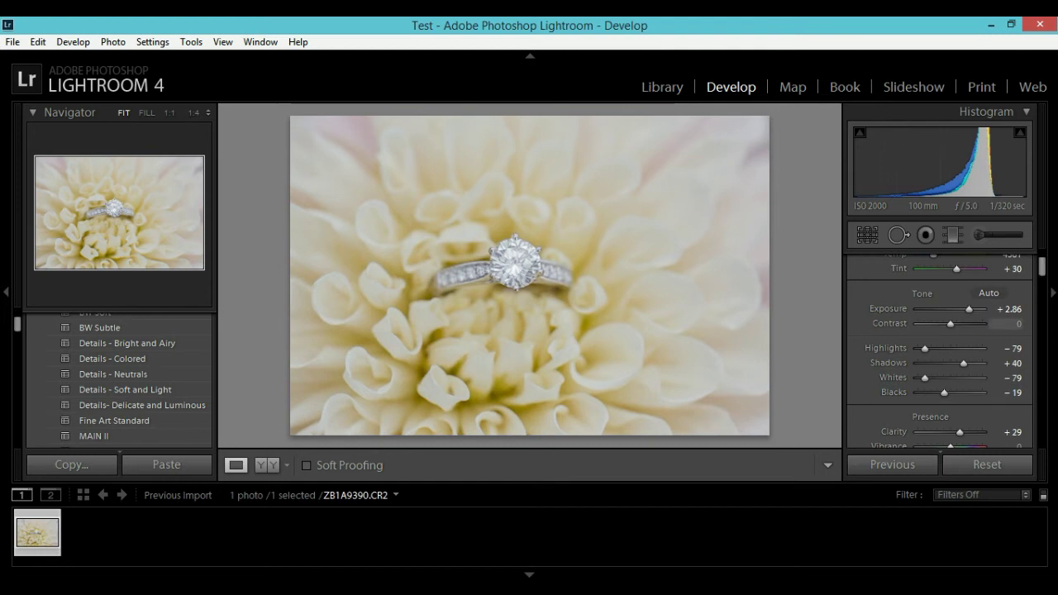
left_click_drag(968, 308, 970, 308)
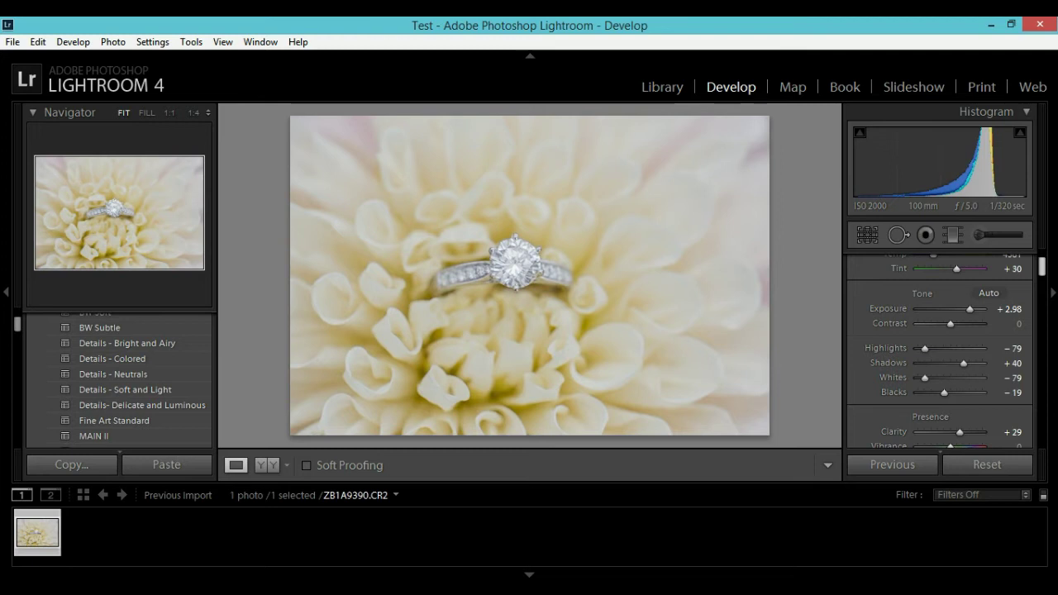
Lower the shadows to -2 and raise the vibrance to +10.
left_click_drag(1042, 266, 1042, 269)
left_click_drag(964, 339, 949, 339)
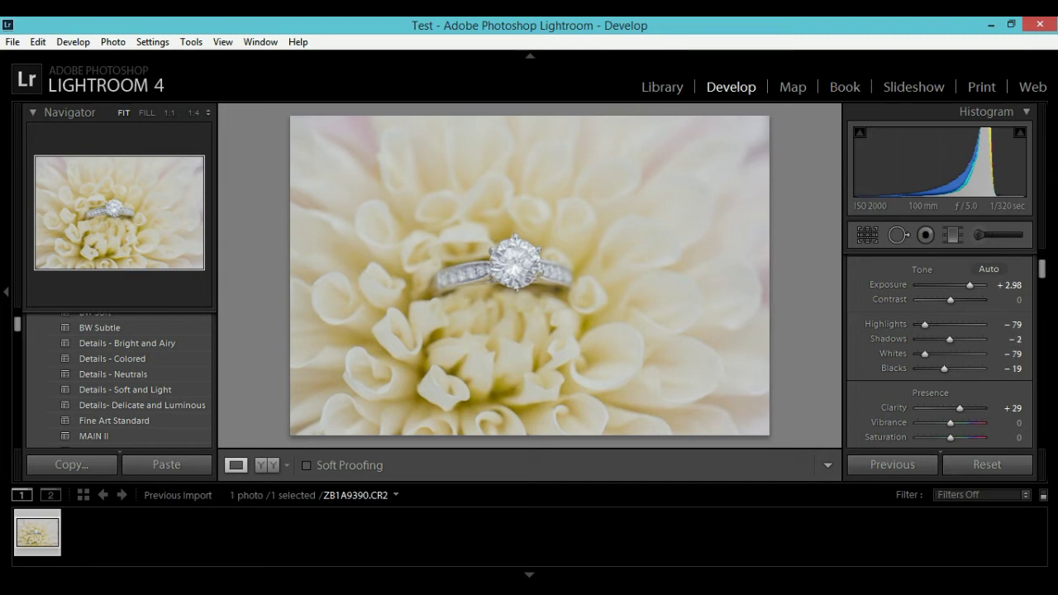
scroll(939, 355, "down", 2)
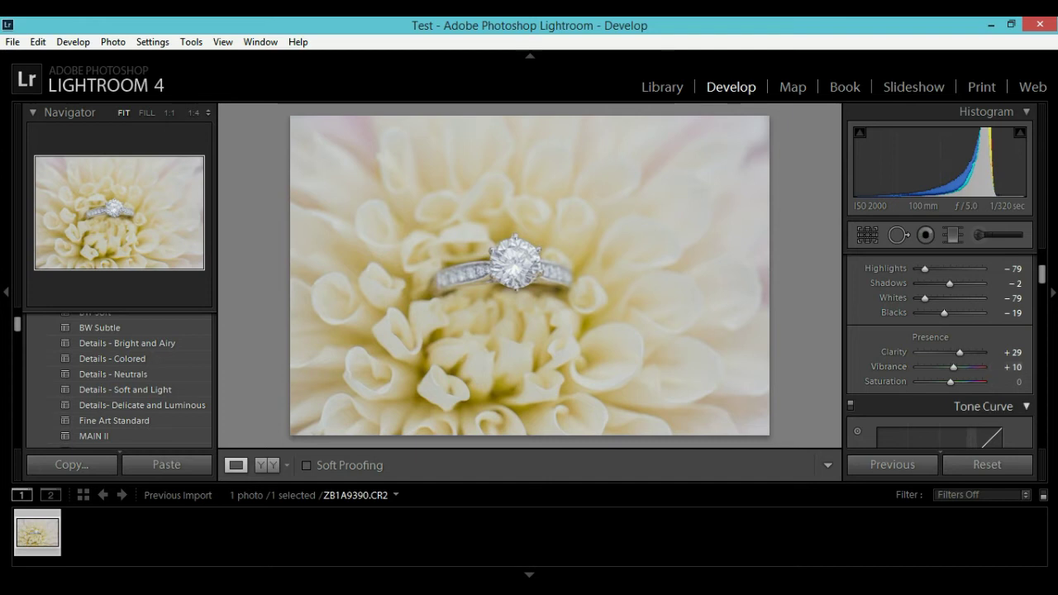
Lower the overall saturation to -2 and the HSL saturation of orange to -13, yellow to -22 and blue to -42.
left_click_drag(950, 382, 948, 381)
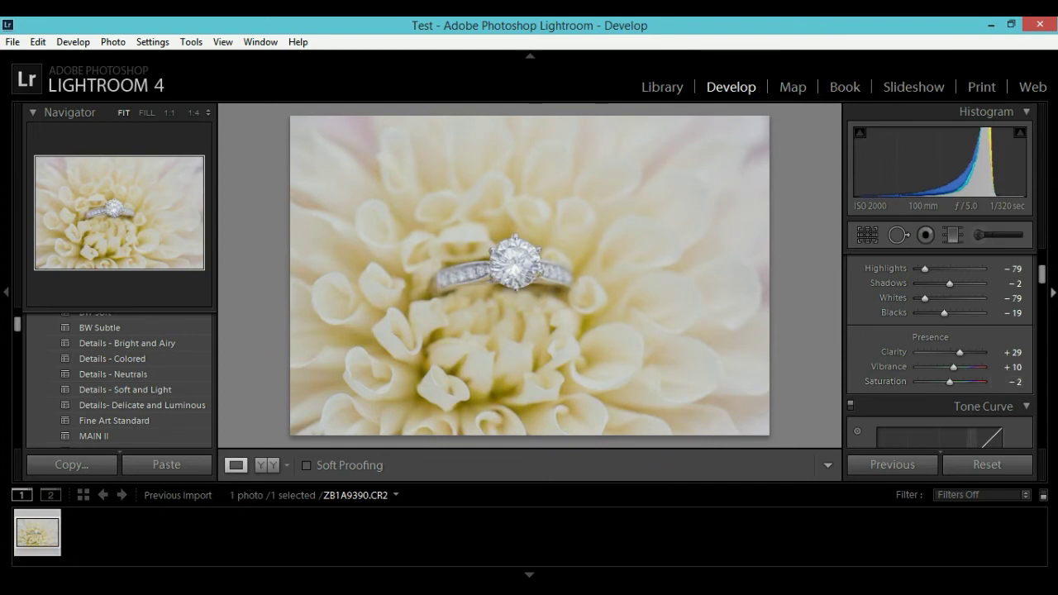
left_click_drag(1042, 275, 1041, 317)
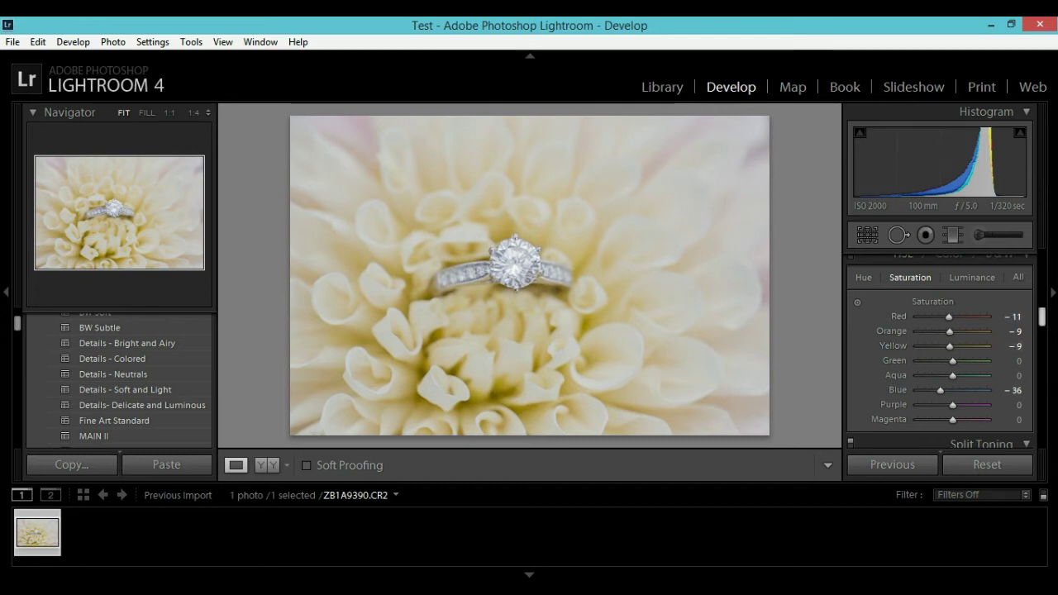
scroll(940, 352, "down", 2)
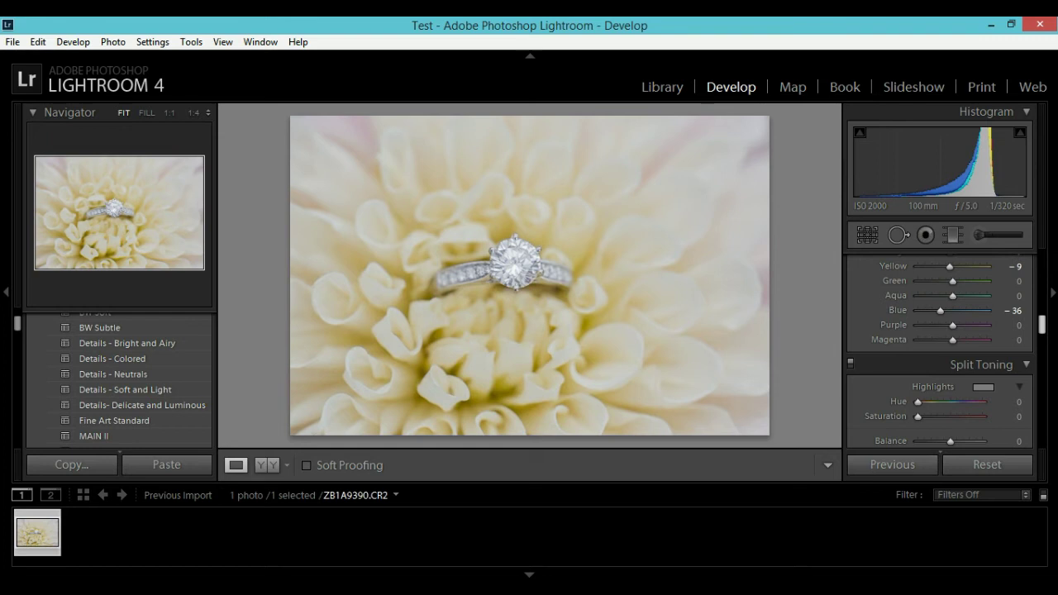
scroll(940, 352, "up", 2)
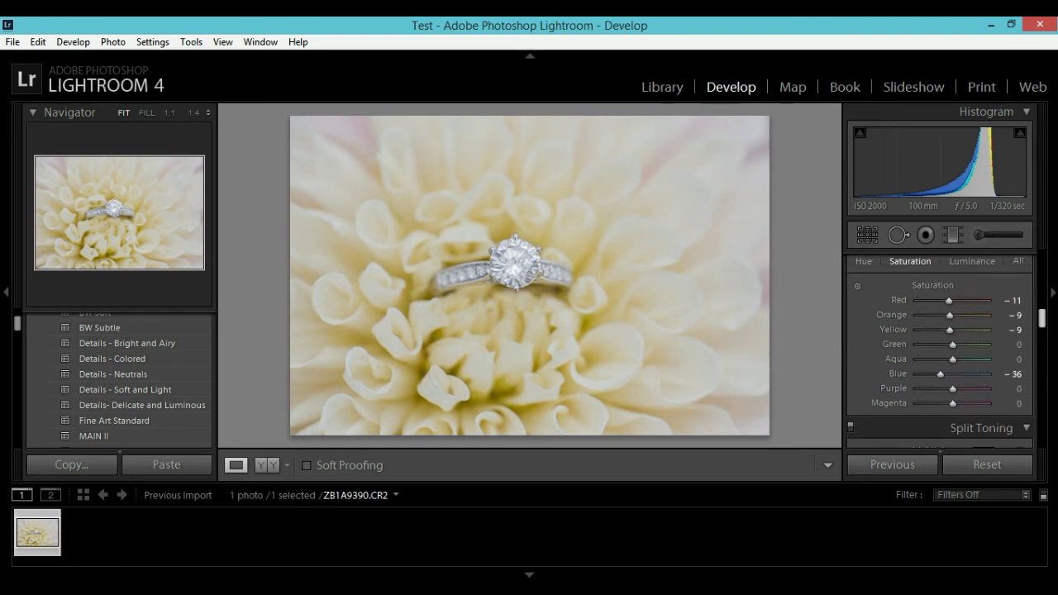
mouse_move(939, 375)
left_mouse_down()
mouse_move(927, 375)
mouse_move(987, 375)
mouse_move(937, 374)
left_mouse_up()
left_click_drag(948, 329, 942, 330)
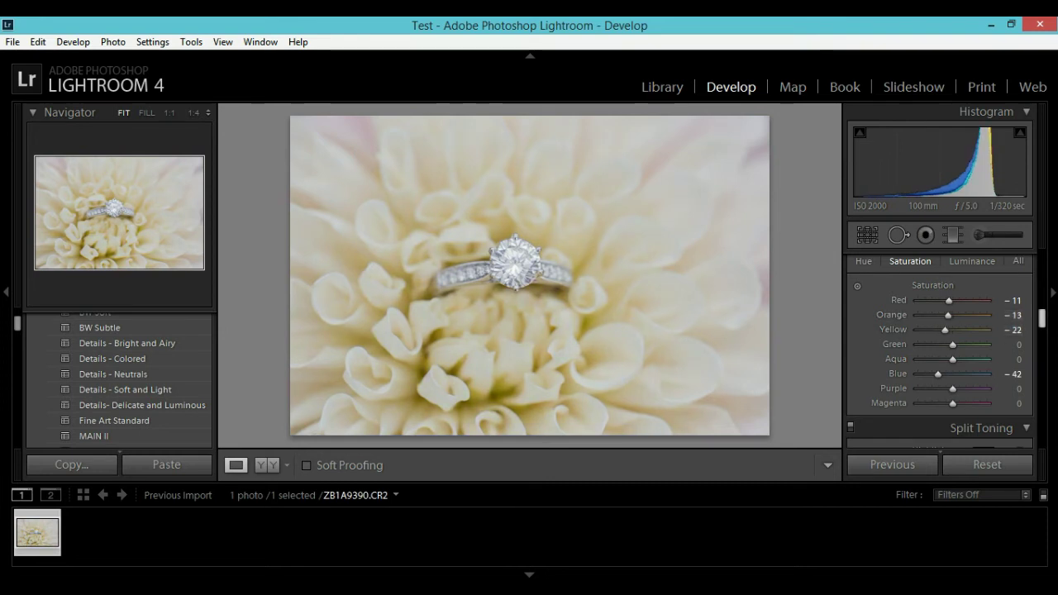
Raise the photo's overall saturation to +2 and its exposure to +3.10.
scroll(939, 352, "down", 2)
left_click_drag(1042, 322, 1042, 278)
scroll(940, 352, "up", 6)
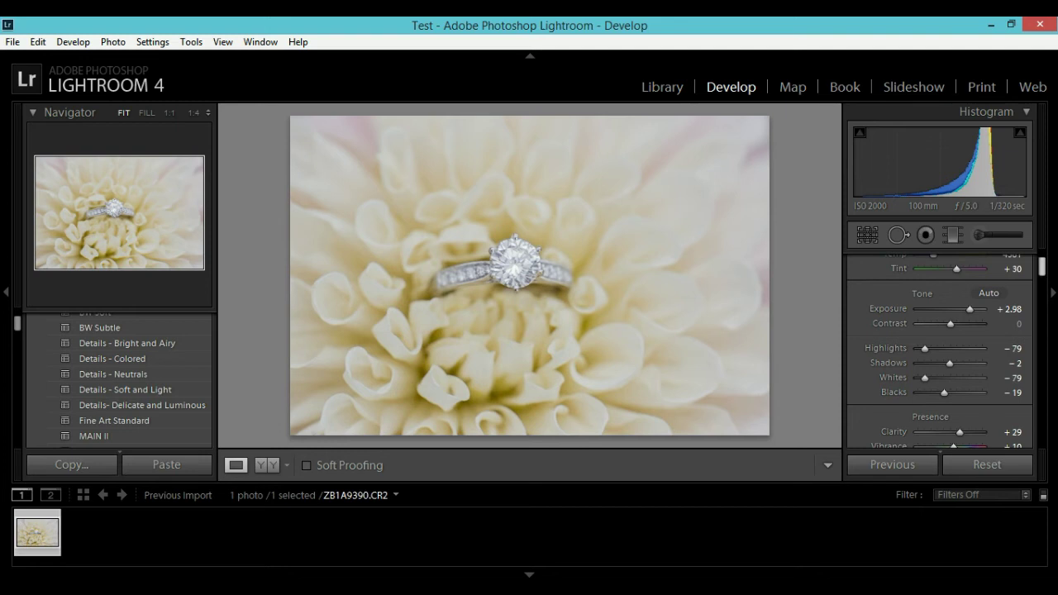
scroll(940, 352, "down", 1)
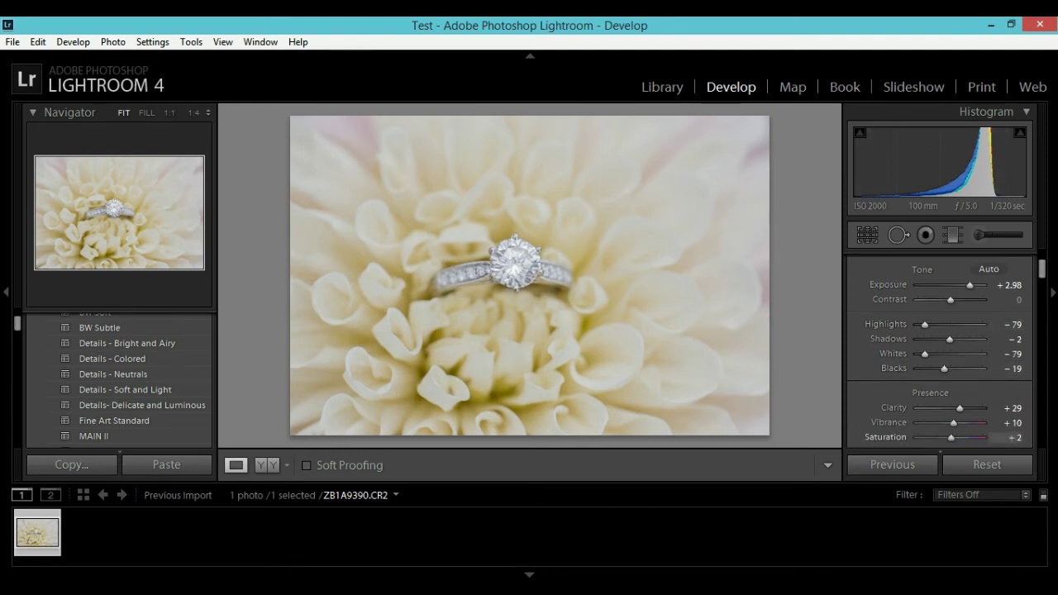
left_click_drag(969, 285, 970, 285)
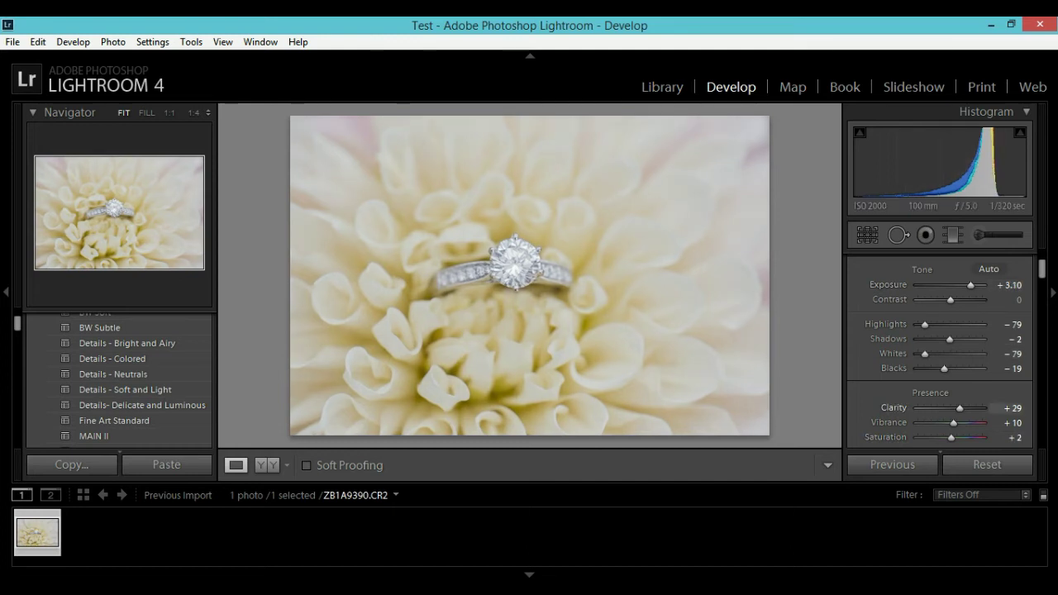
left_click_drag(956, 423, 954, 423)
Set the photo's sharpening amount to 29.
scroll(939, 356, "down", 5)
scroll(939, 356, "down", 8)
scroll(940, 355, "down", 3)
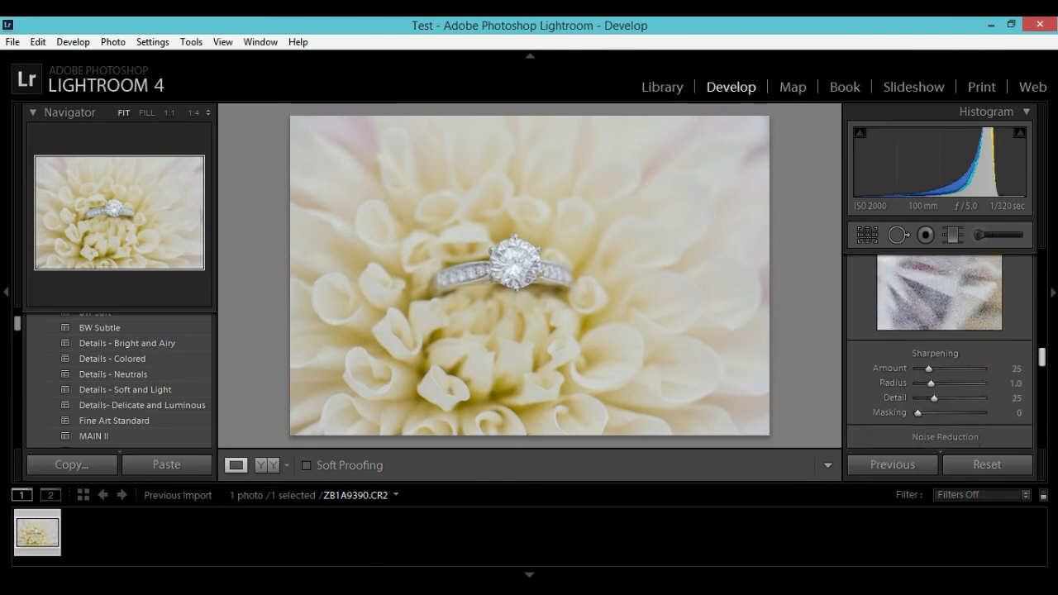
left_click_drag(1042, 357, 1042, 359)
left_click_drag(929, 345, 927, 345)
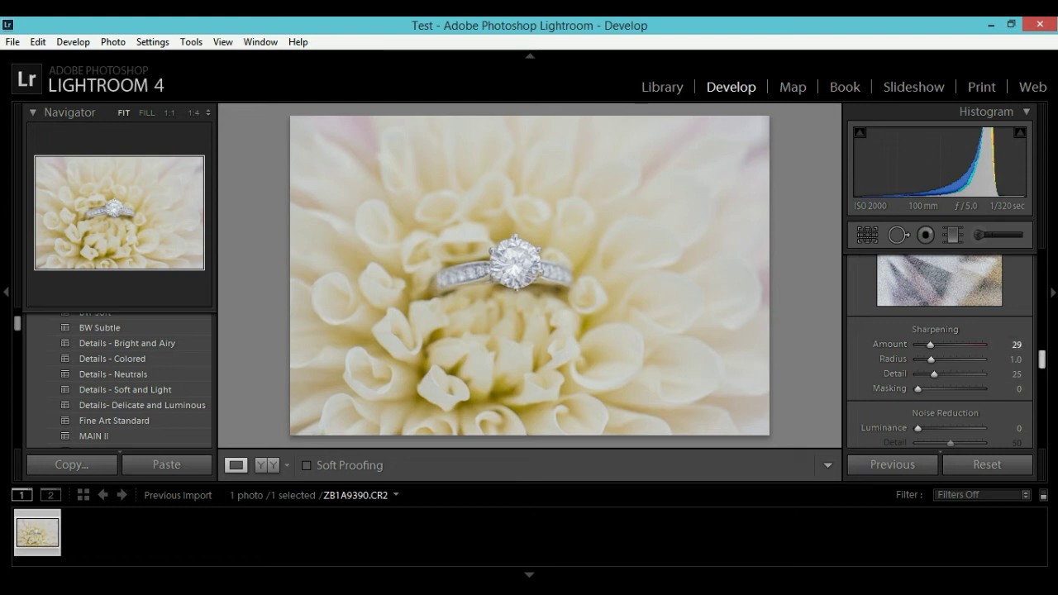
Add grain to the photo with amount 18 and size 33, checking the effect on the petals at 1:1 magnification.
scroll(940, 355, "down", 4)
scroll(940, 355, "down", 4)
scroll(939, 356, "up", 8)
scroll(940, 356, "up", 6)
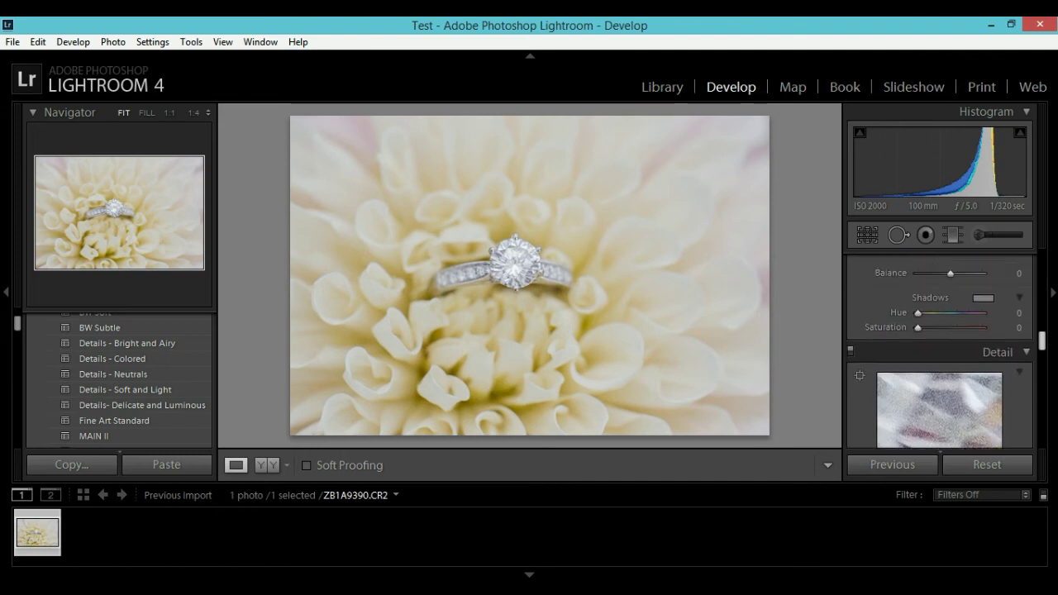
scroll(939, 355, "up", 4)
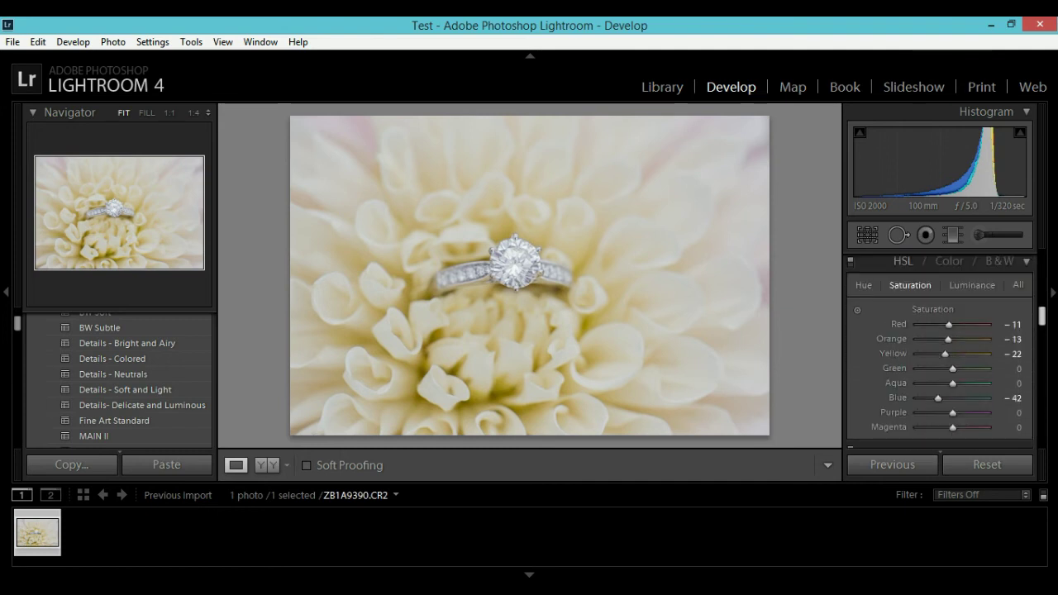
scroll(939, 356, "down", 10)
scroll(940, 356, "down", 8)
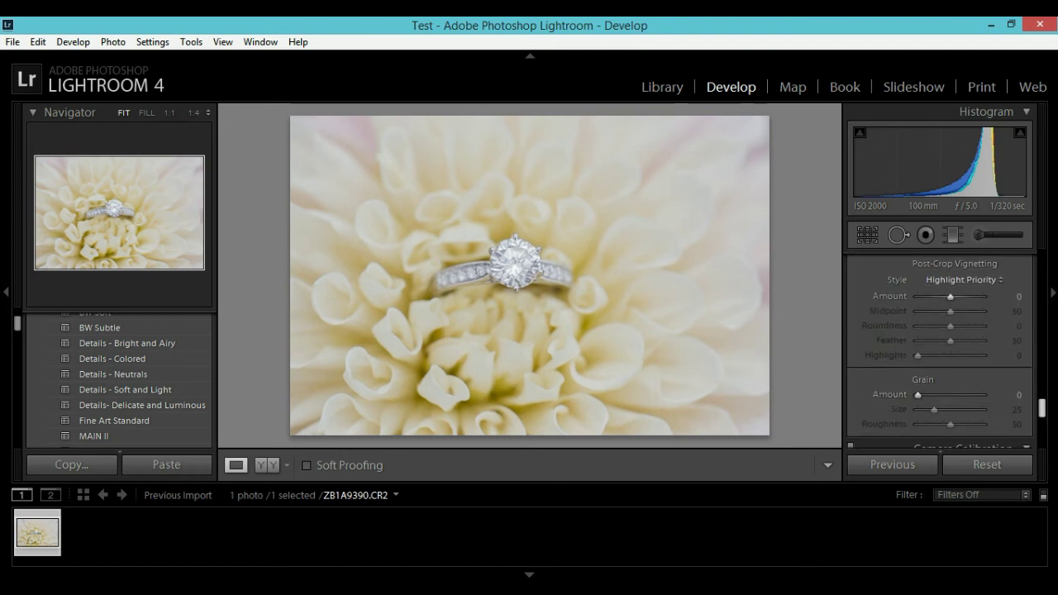
left_click_drag(917, 395, 924, 395)
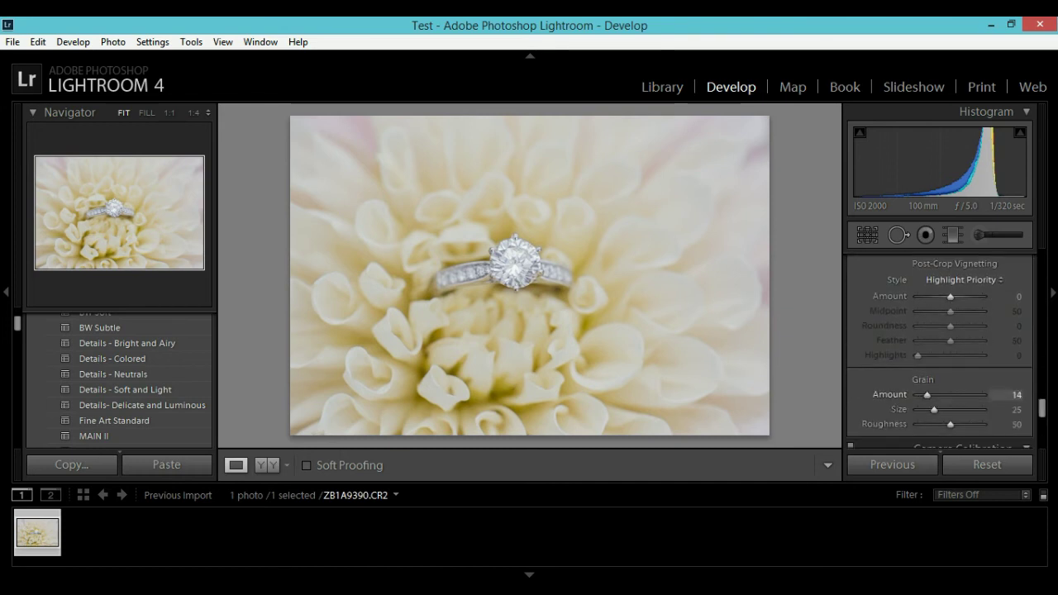
left_click(555, 274)
left_click_drag(735, 207, 340, 423)
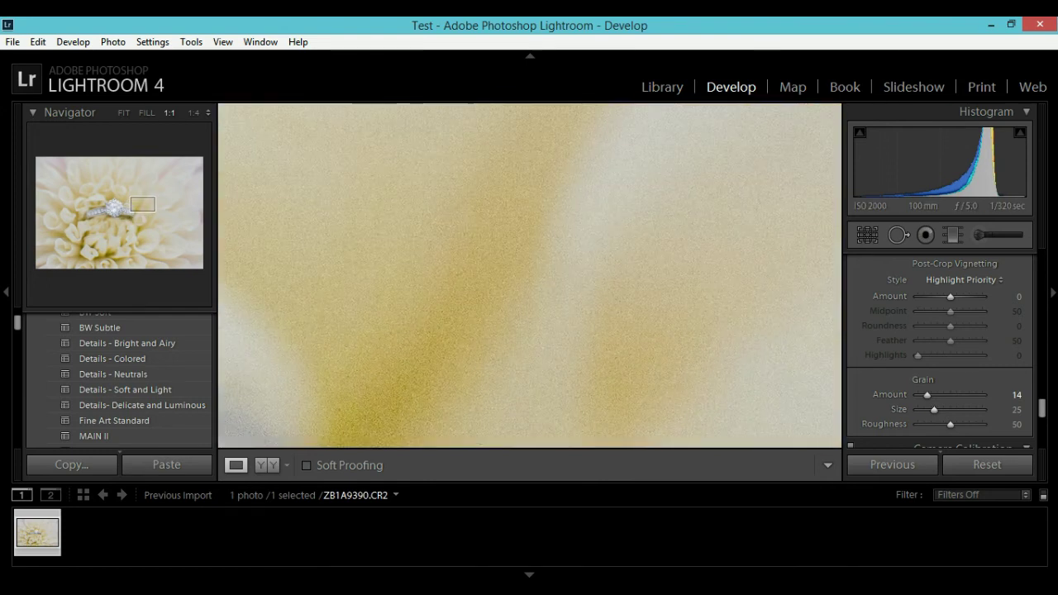
left_click_drag(927, 395, 930, 395)
left_click(735, 331)
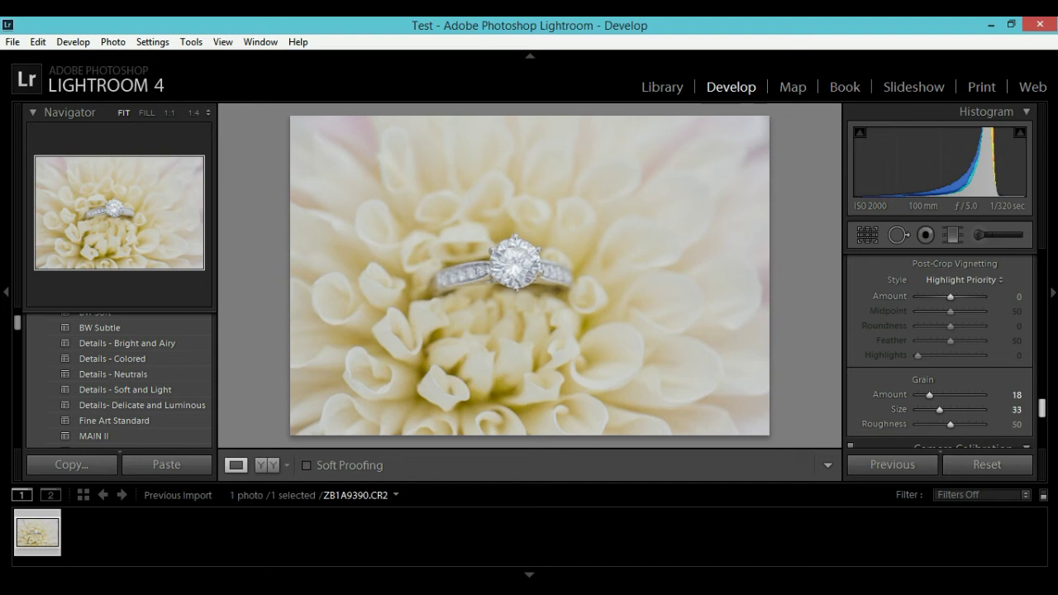
Review the Camera Calibration, Effects, Lens Corrections, Detail and HSL settings of the ring photo.
scroll(939, 355, "down", 4)
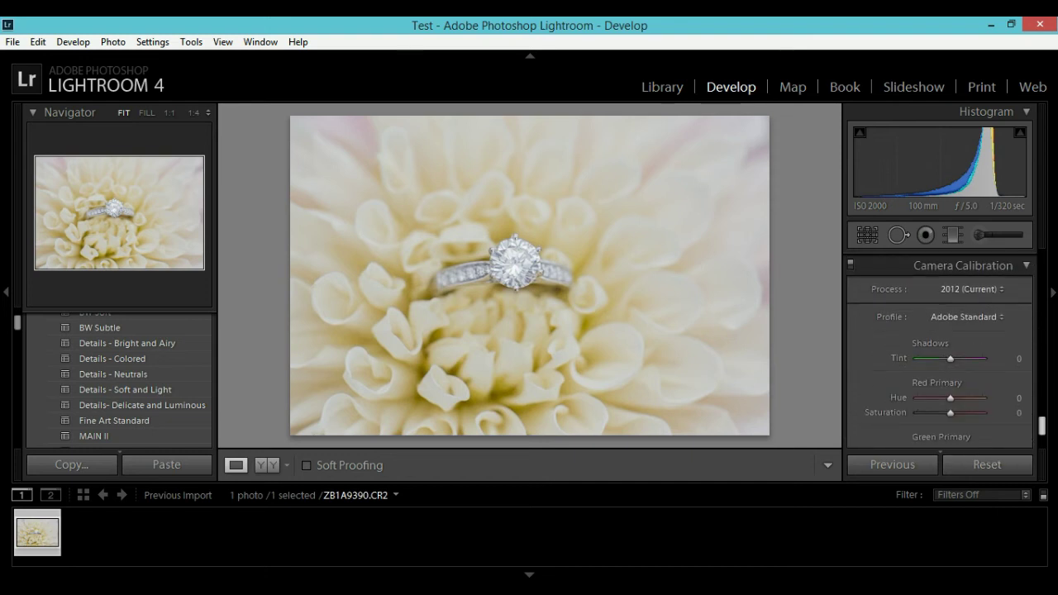
scroll(940, 347, "down", 3)
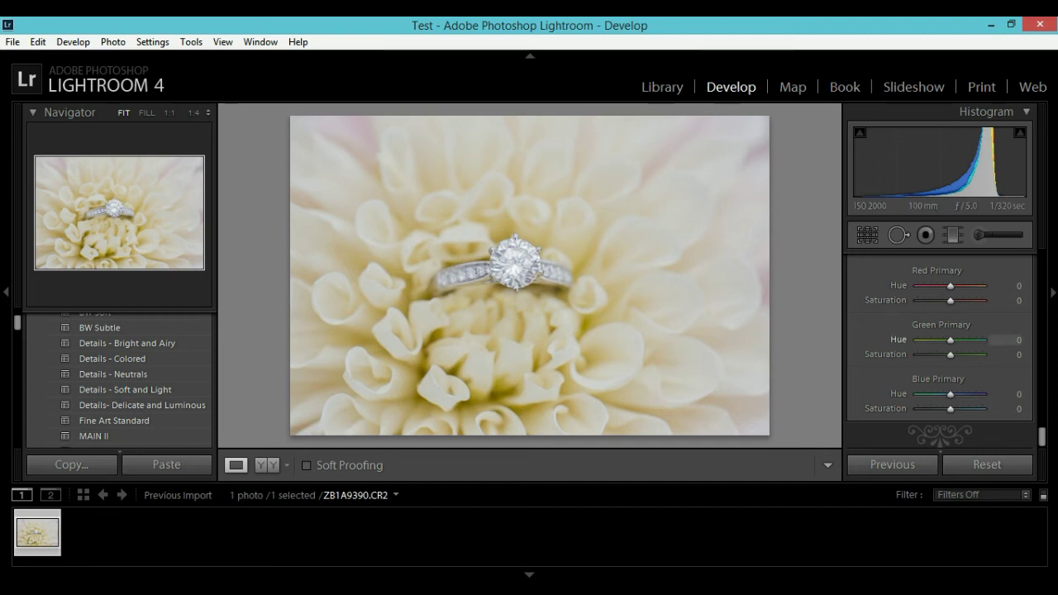
scroll(940, 354, "down", 1)
scroll(940, 354, "up", 5)
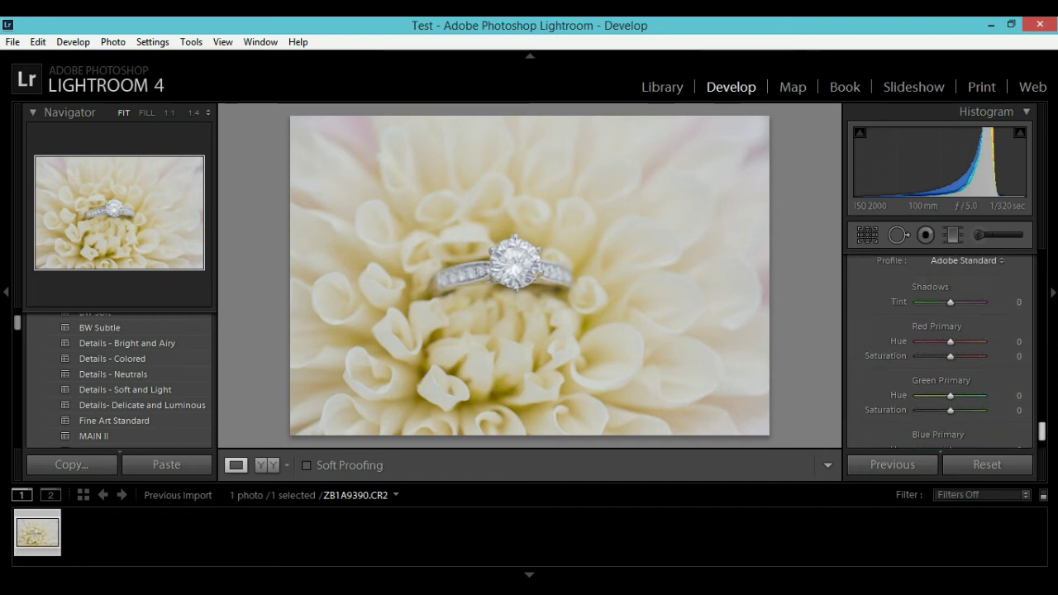
scroll(940, 354, "up", 6)
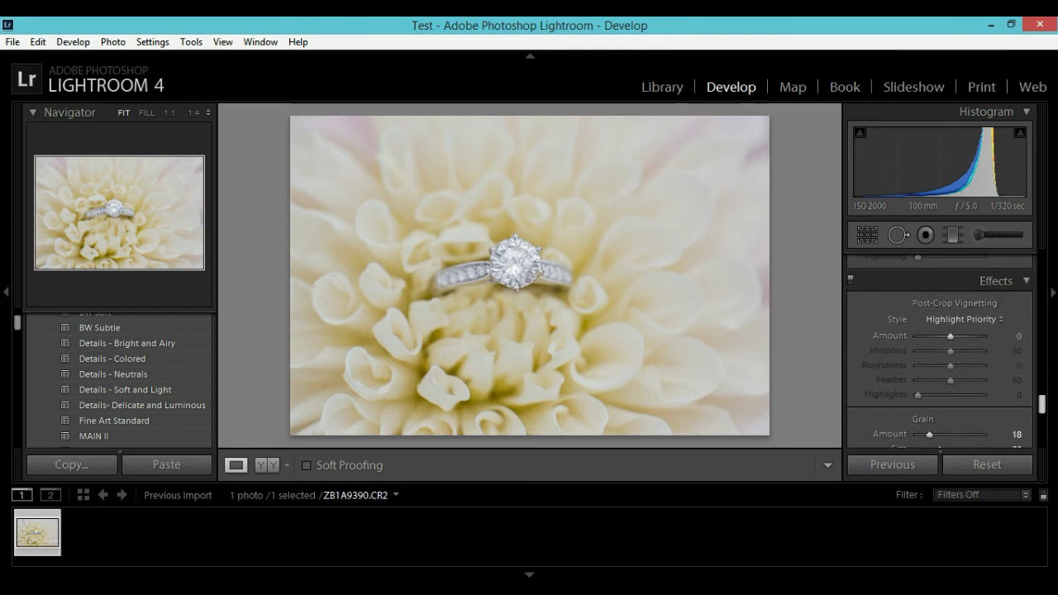
scroll(940, 353, "up", 4)
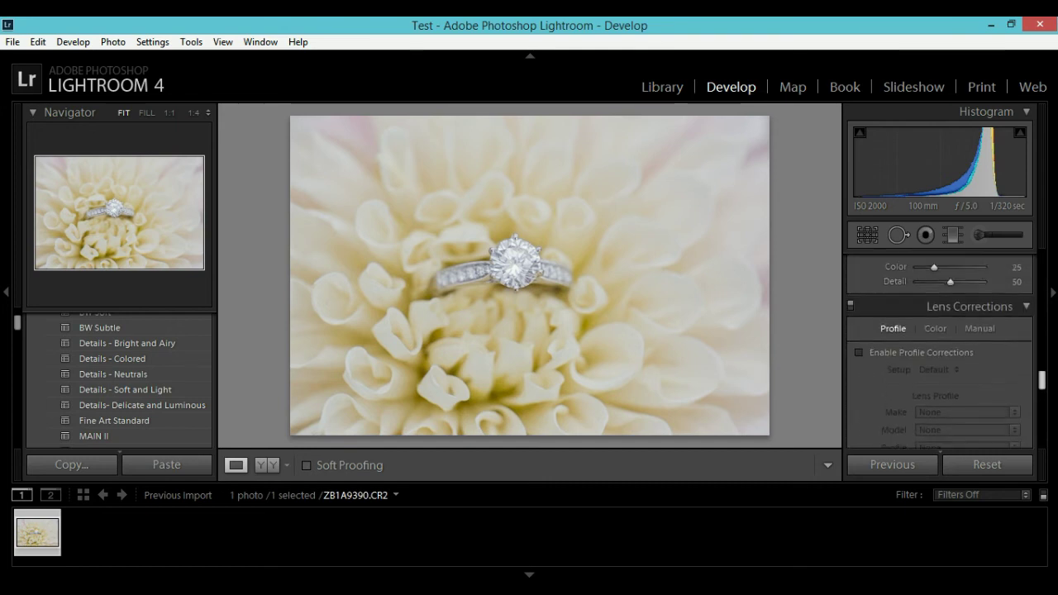
scroll(940, 354, "up", 5)
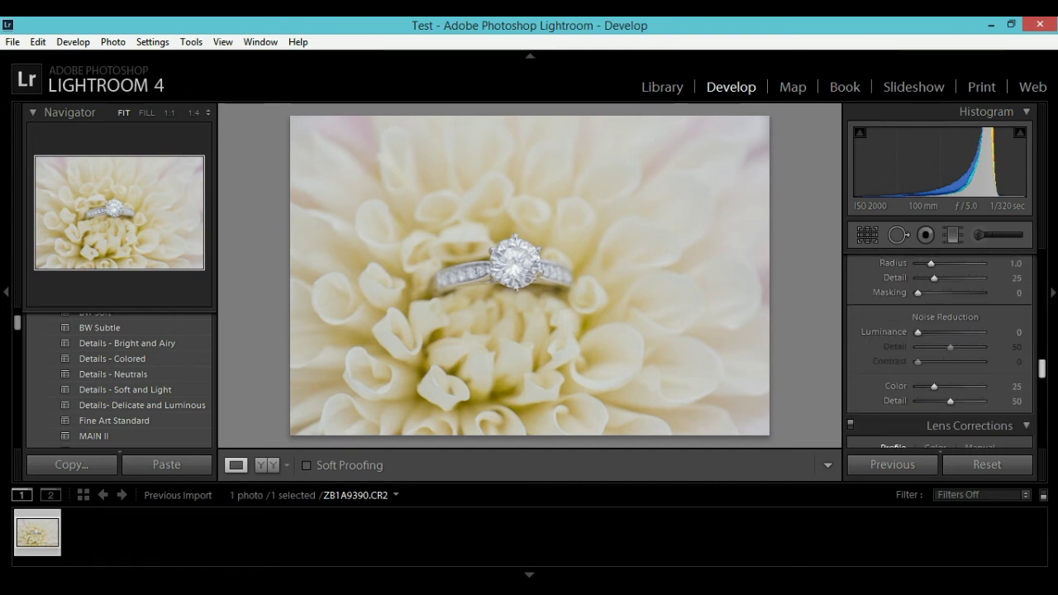
scroll(940, 352, "up", 4)
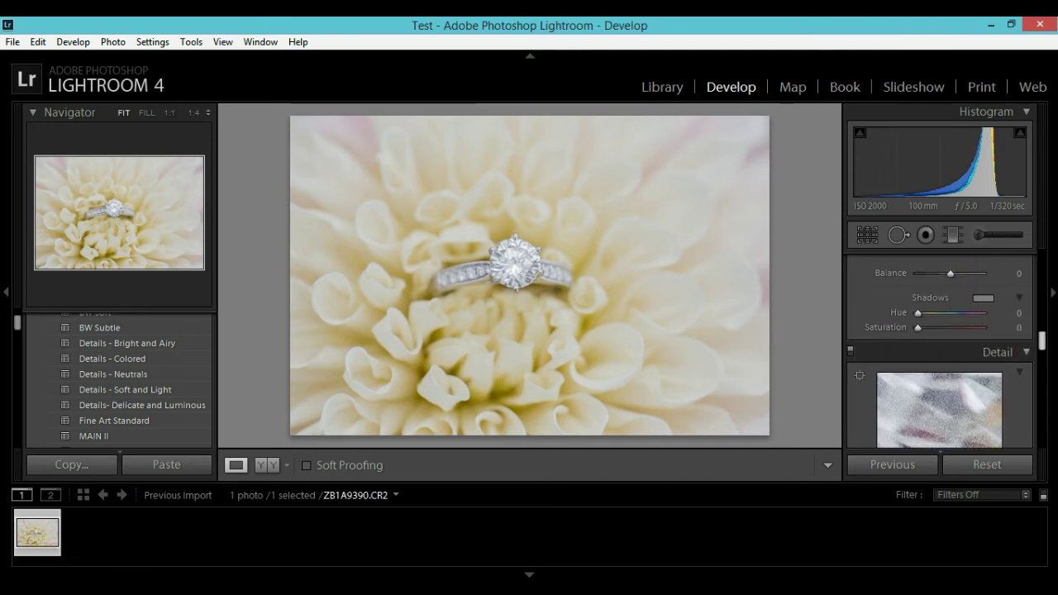
scroll(940, 353, "up", 2)
scroll(940, 354, "down", 10)
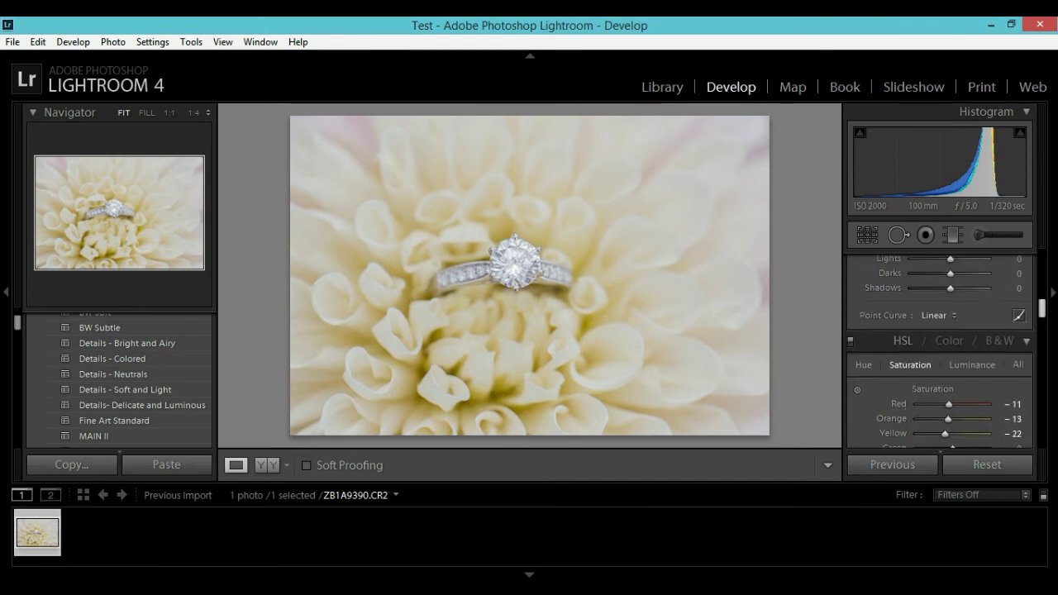
scroll(941, 353, "down", 3)
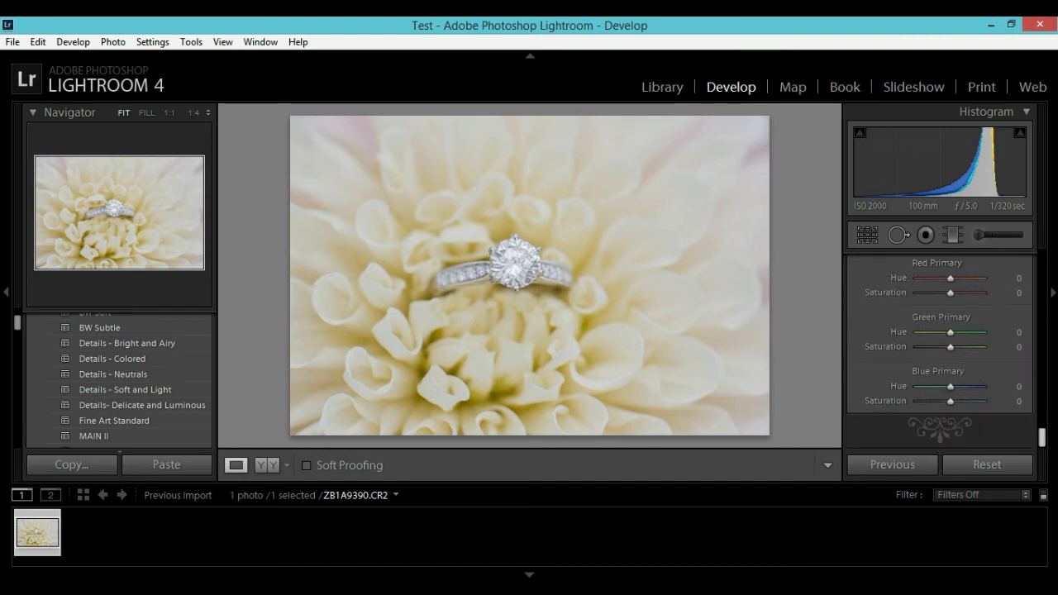
scroll(939, 347, "up", 3)
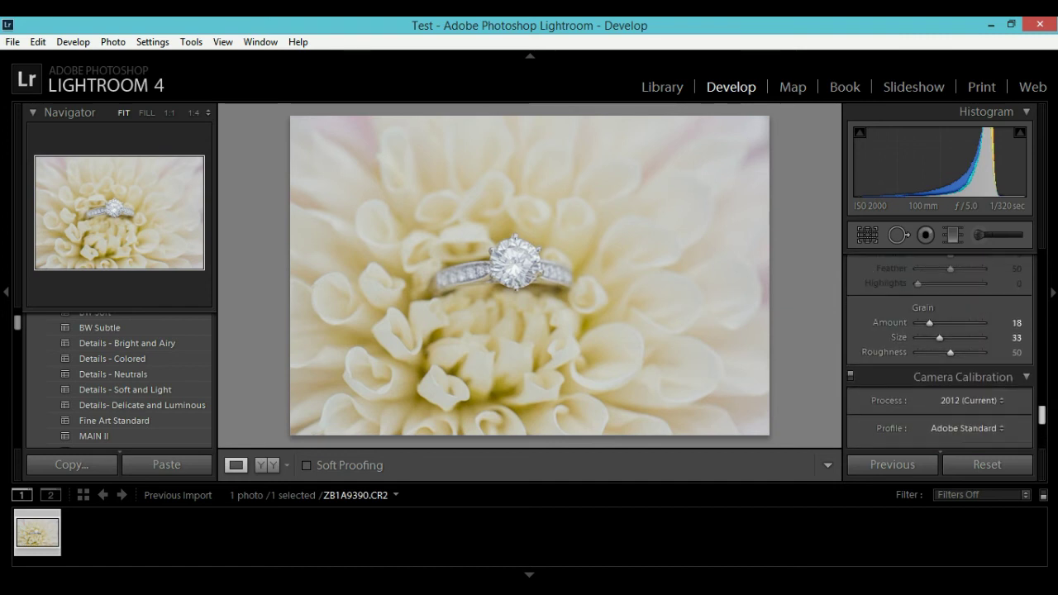
scroll(940, 352, "up", 4)
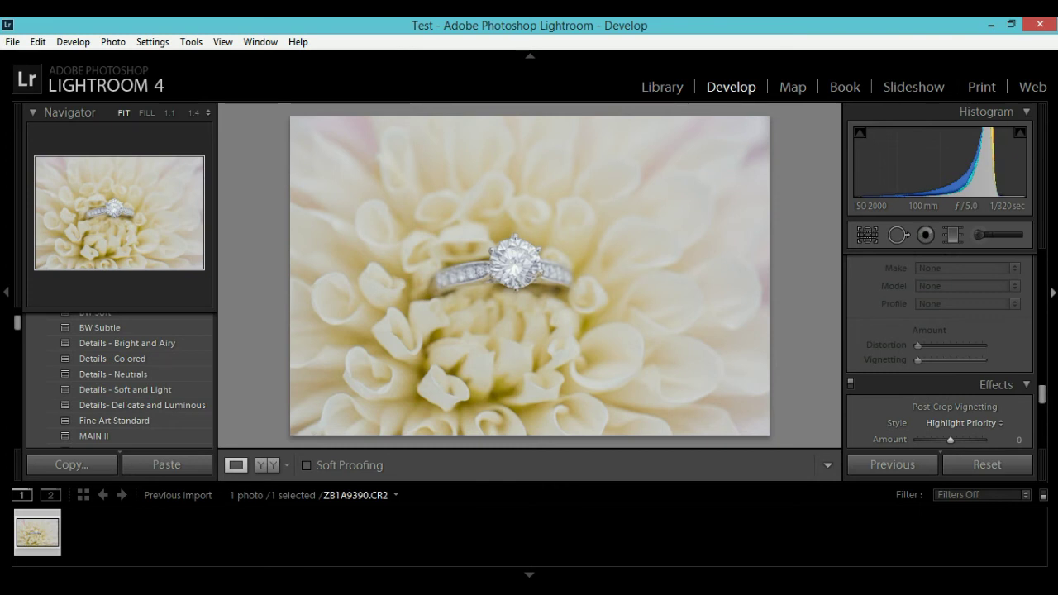
left_click(1053, 292)
left_click(1053, 293)
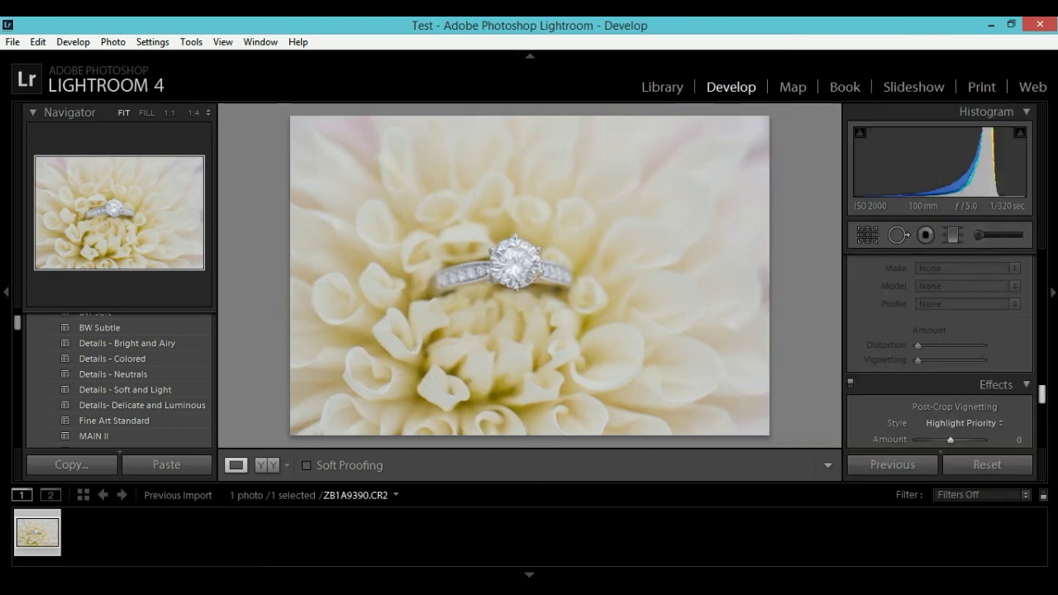
Enable lens profile corrections with the Canon EF 100mm profile, switching them off and on to compare the photo.
scroll(941, 355, "up", 3)
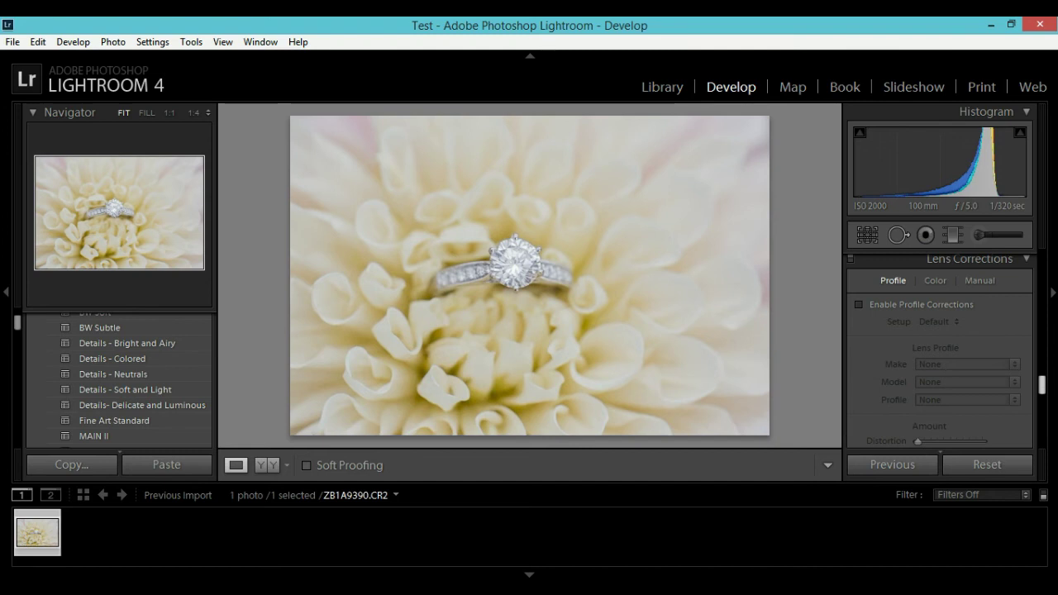
scroll(940, 351, "down", 1)
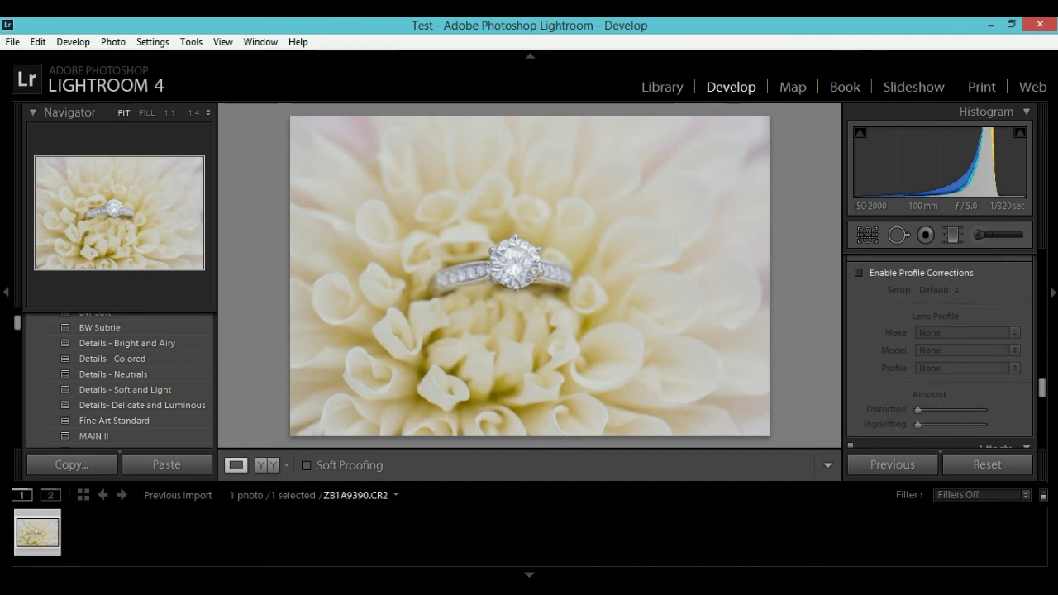
left_click(859, 272)
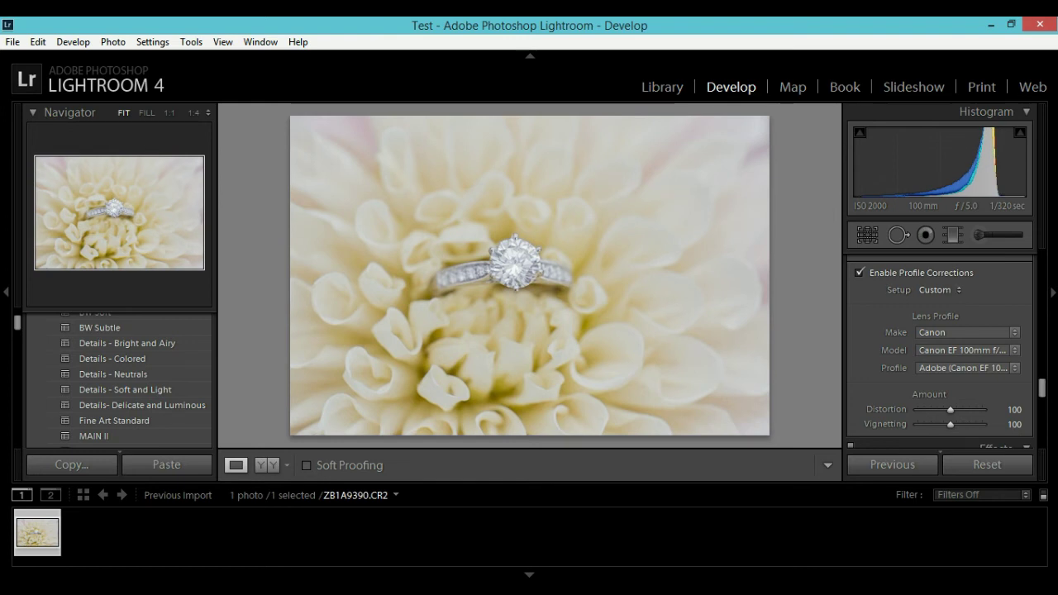
left_click(858, 272)
left_click(858, 273)
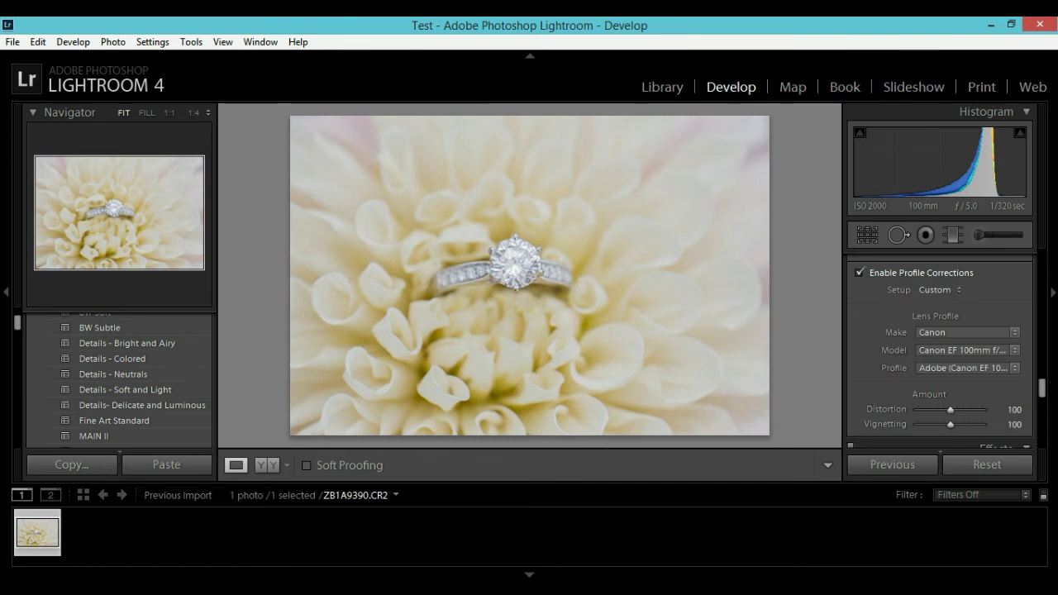
left_click(859, 273)
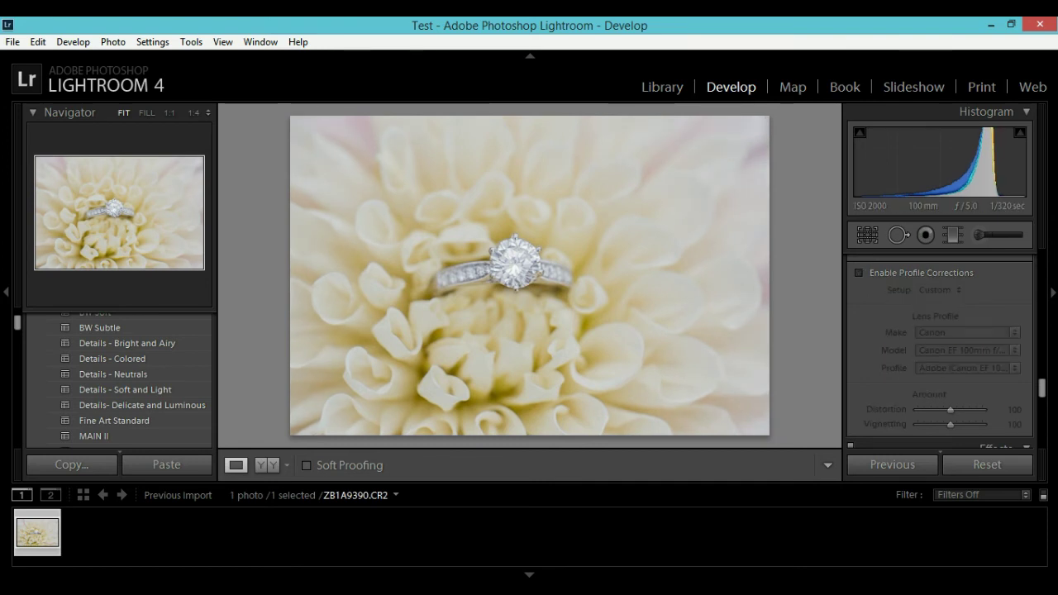
left_click(859, 273)
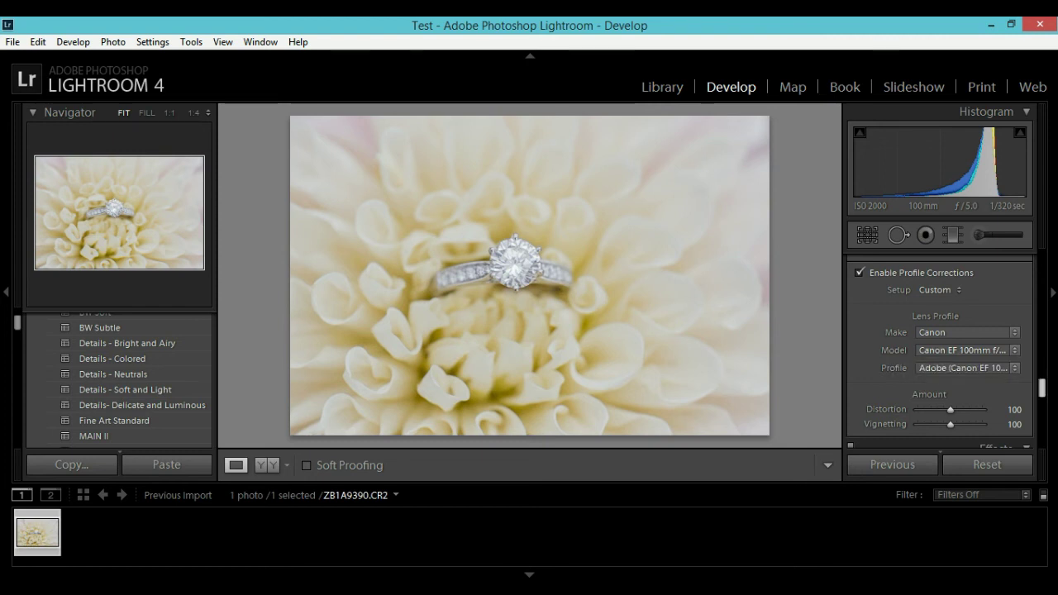
scroll(938, 351, "down", 2)
scroll(939, 351, "down", 1)
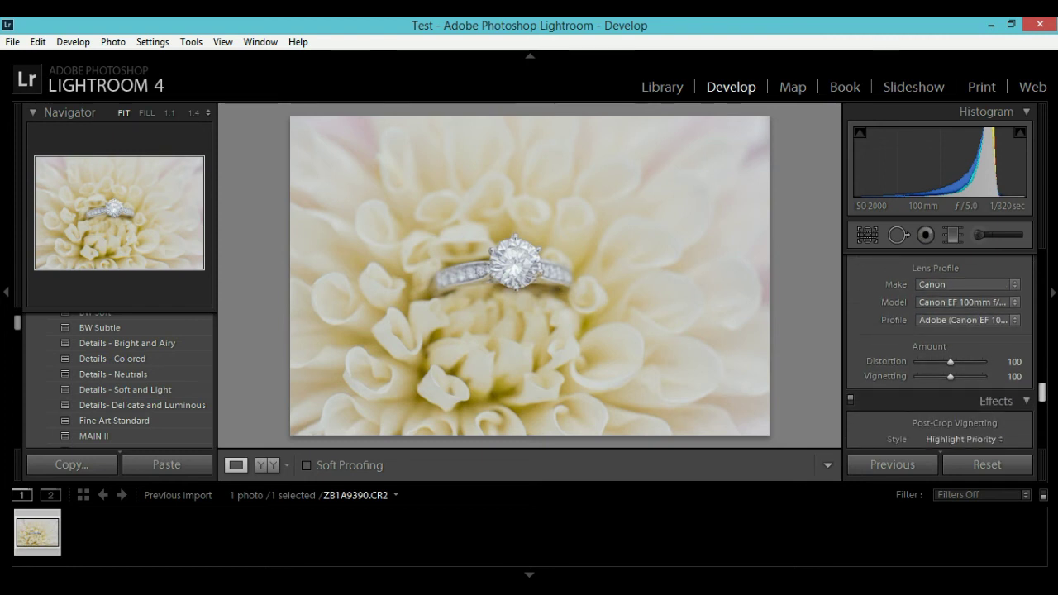
Set the lens profile's vignetting correction to 145 and look over the Effects and Camera Calibration settings.
mouse_move(951, 377)
left_mouse_down()
mouse_move(917, 377)
mouse_move(983, 376)
mouse_move(964, 376)
left_mouse_up()
scroll(939, 351, "down", 3)
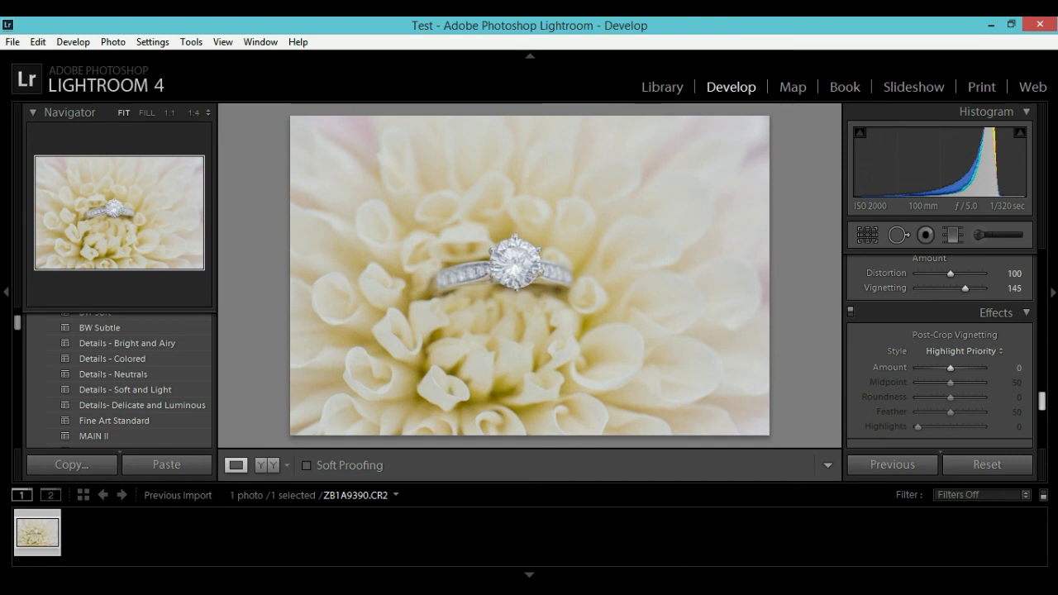
scroll(940, 351, "down", 5)
scroll(940, 351, "up", 4)
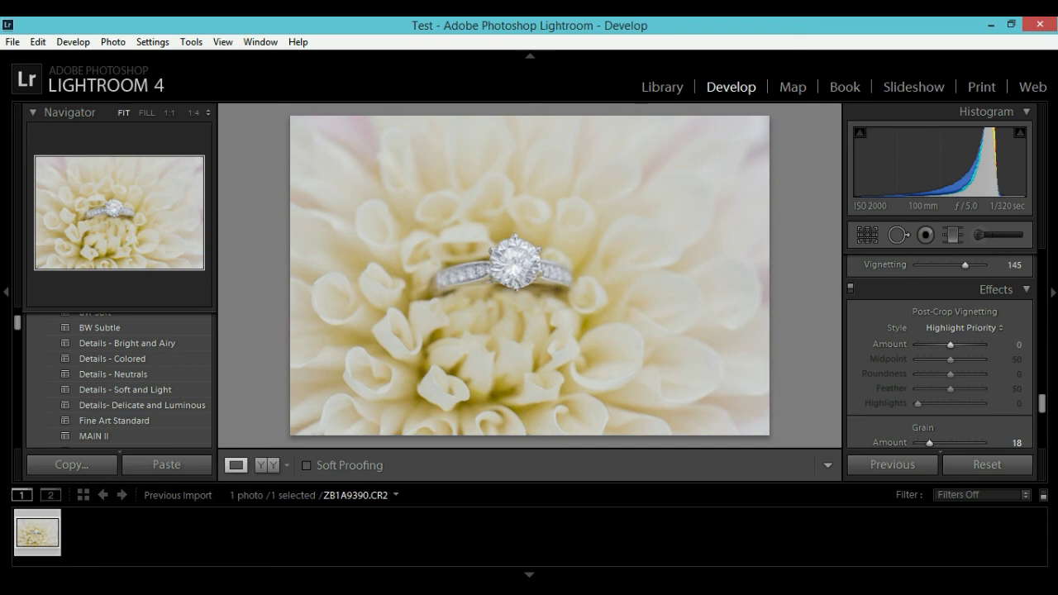
scroll(939, 351, "down", 2)
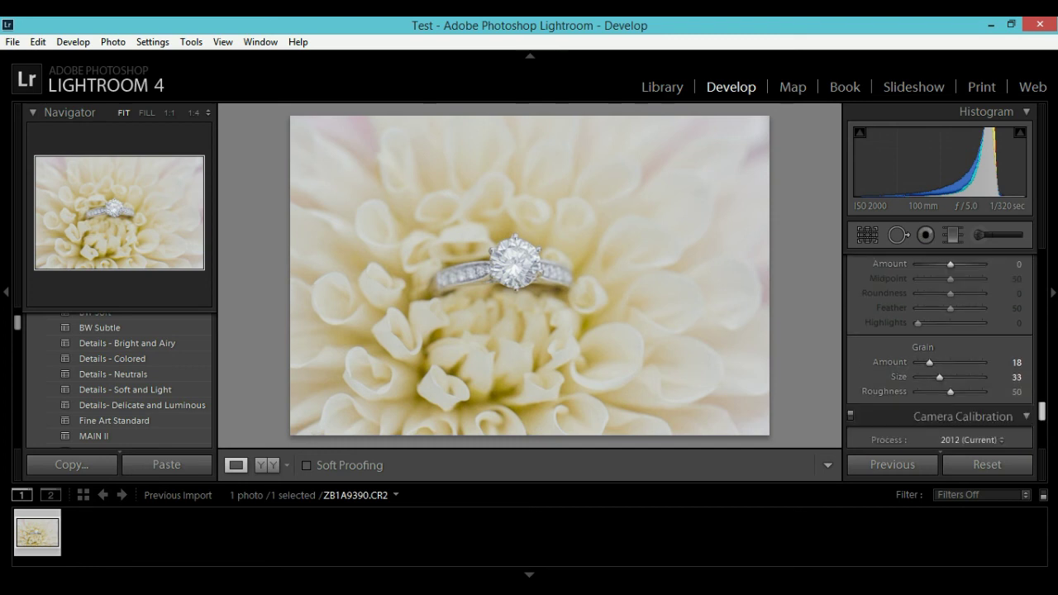
scroll(939, 351, "down", 5)
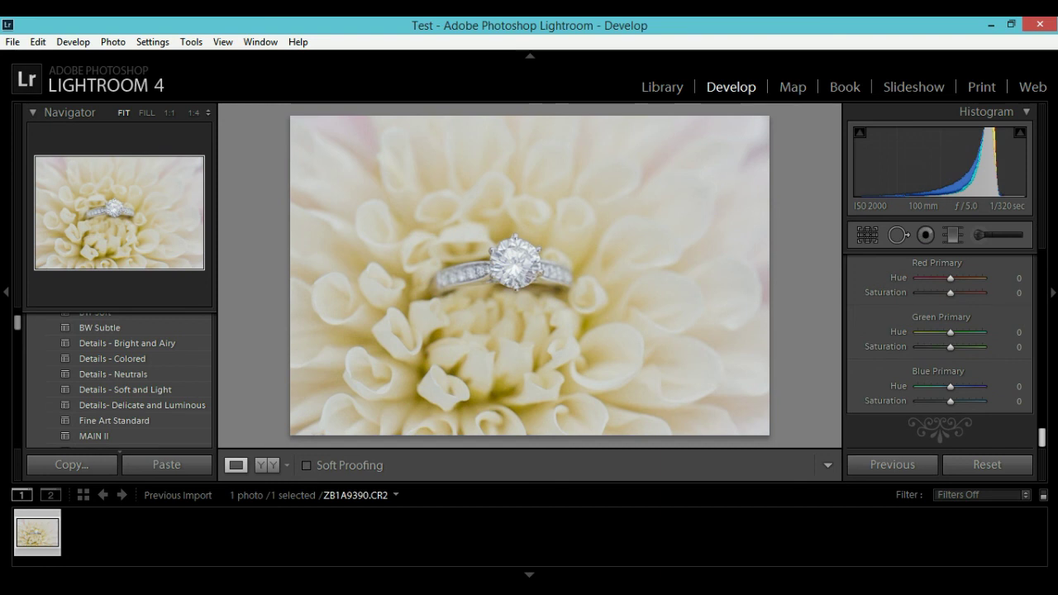
Set the photo's exposure to +3.33 and the white balance temperature to 4500.
scroll(939, 347, "up", 1)
scroll(940, 354, "up", 15)
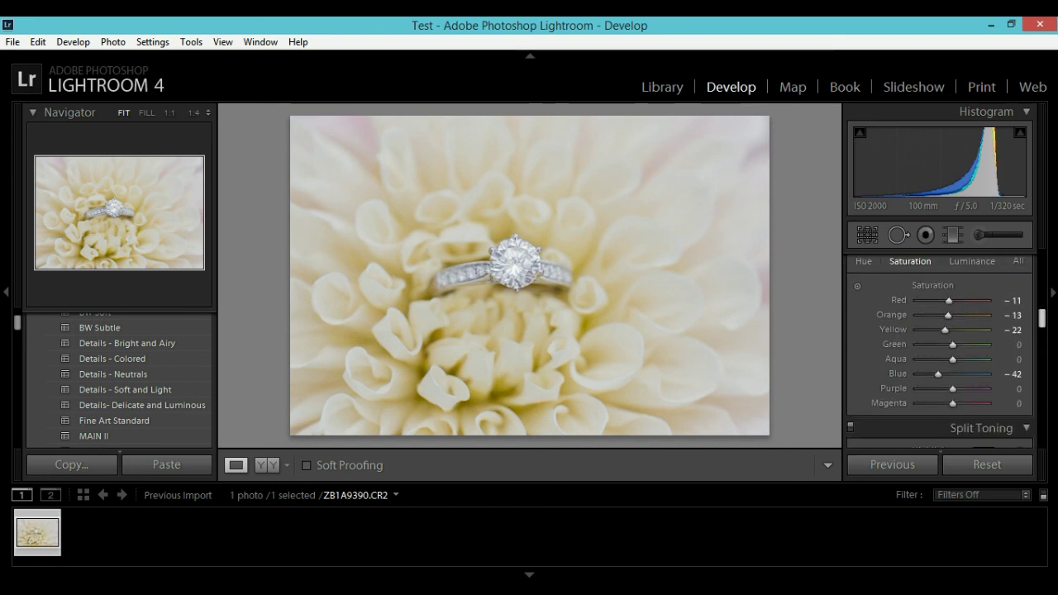
scroll(941, 354, "up", 3)
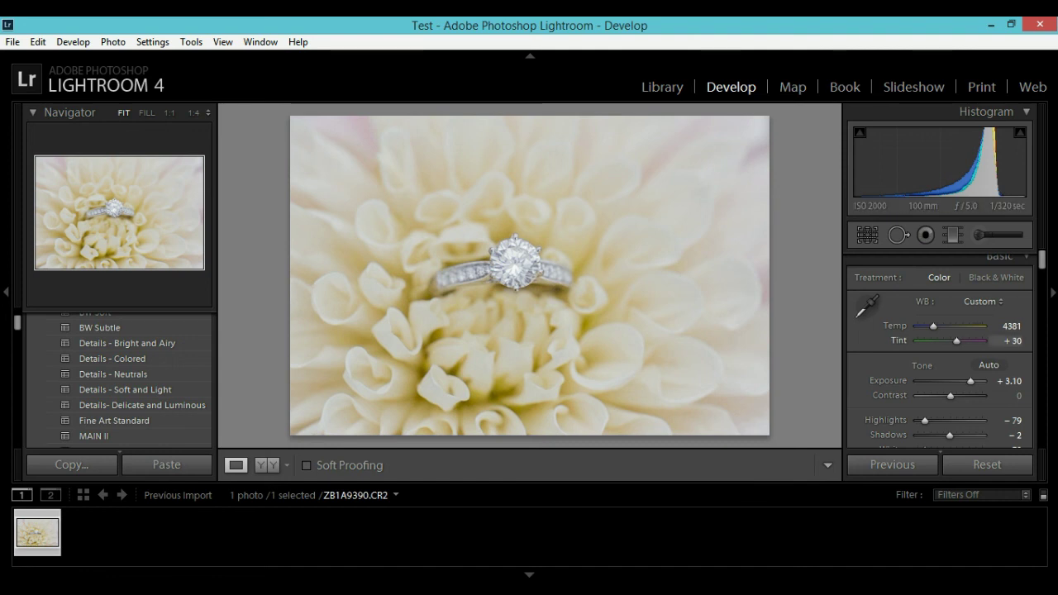
left_click_drag(970, 381, 972, 381)
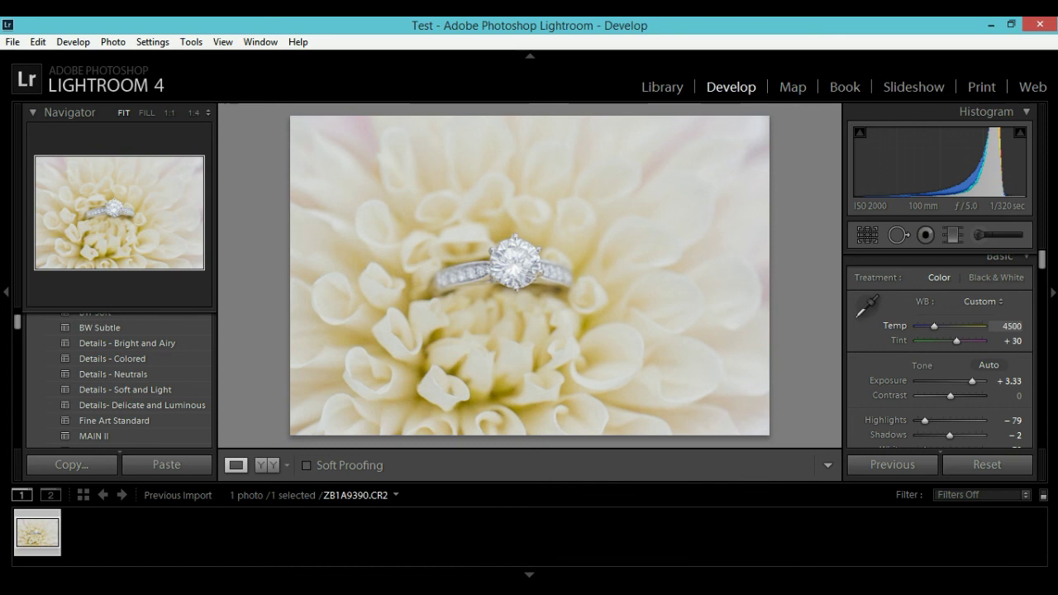
Reduce the HSL saturation of orange to -49 and yellow to -27, and lower the blue saturation further.
scroll(940, 354, "down", 5)
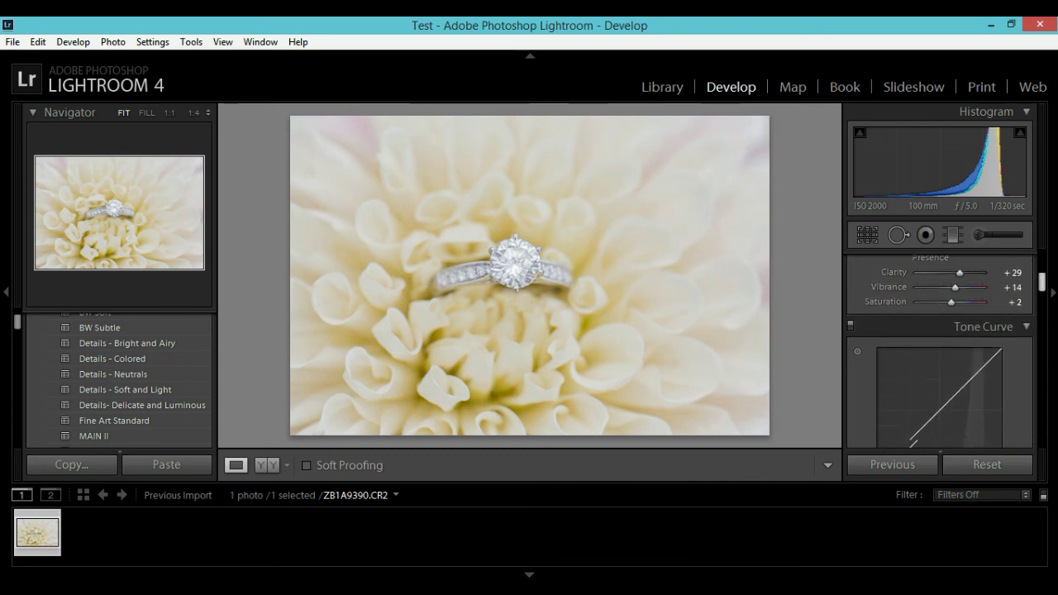
scroll(940, 360, "down", 8)
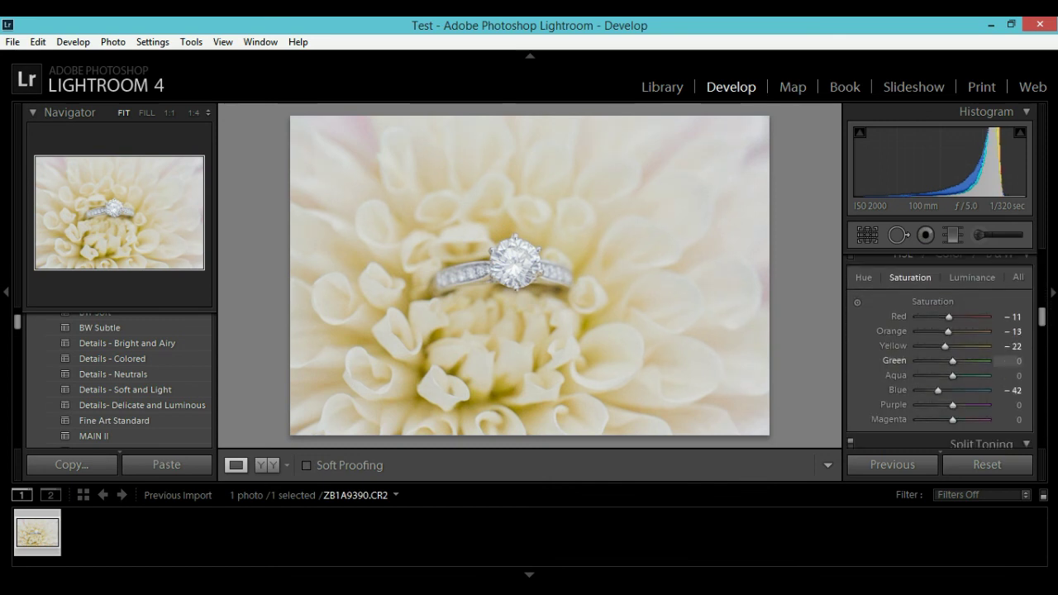
left_click_drag(943, 346, 943, 347)
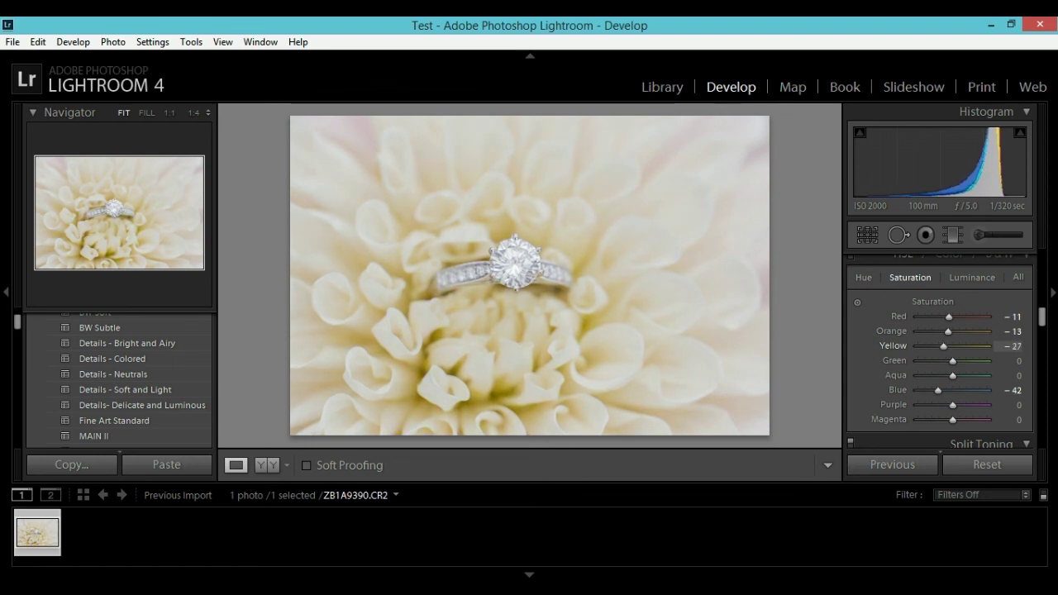
left_click_drag(948, 330, 935, 330)
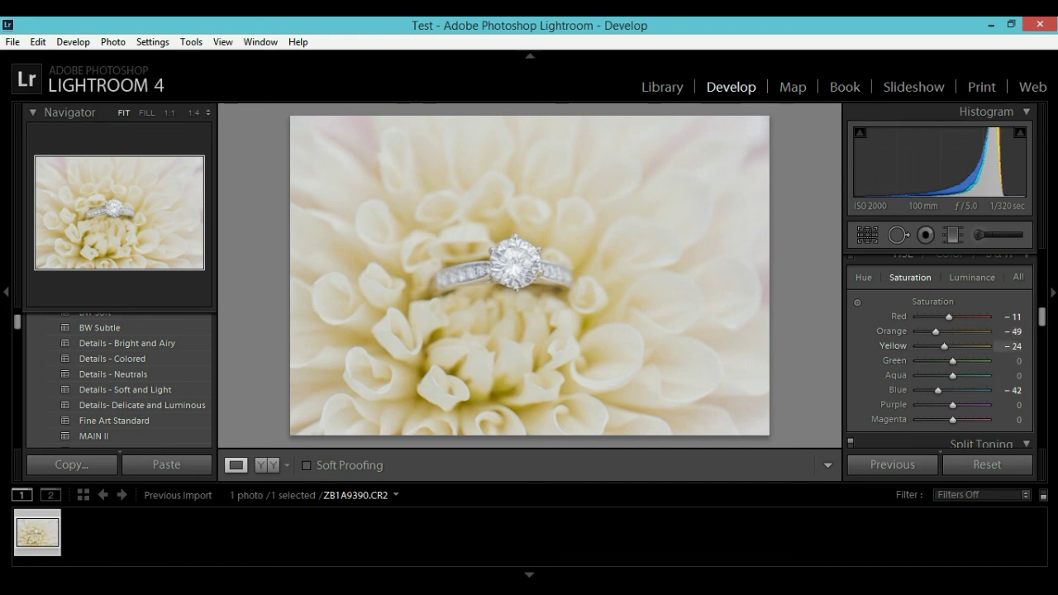
left_click_drag(943, 345, 943, 345)
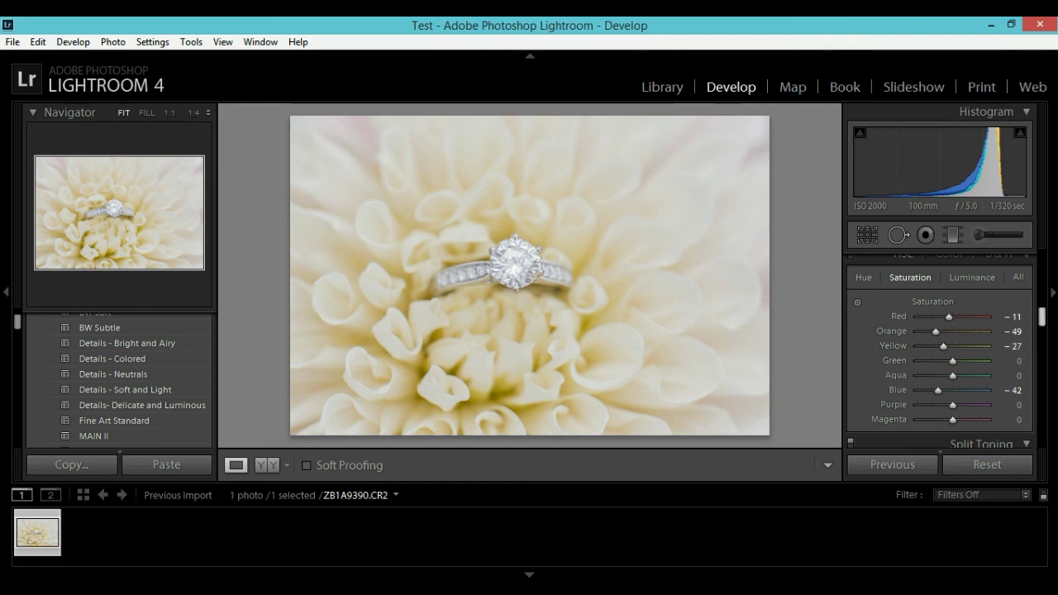
left_click_drag(938, 390, 926, 390)
Bring the exposure back to +3.33 and look over the Tone Curve and Detail settings.
scroll(939, 355, "up", 10)
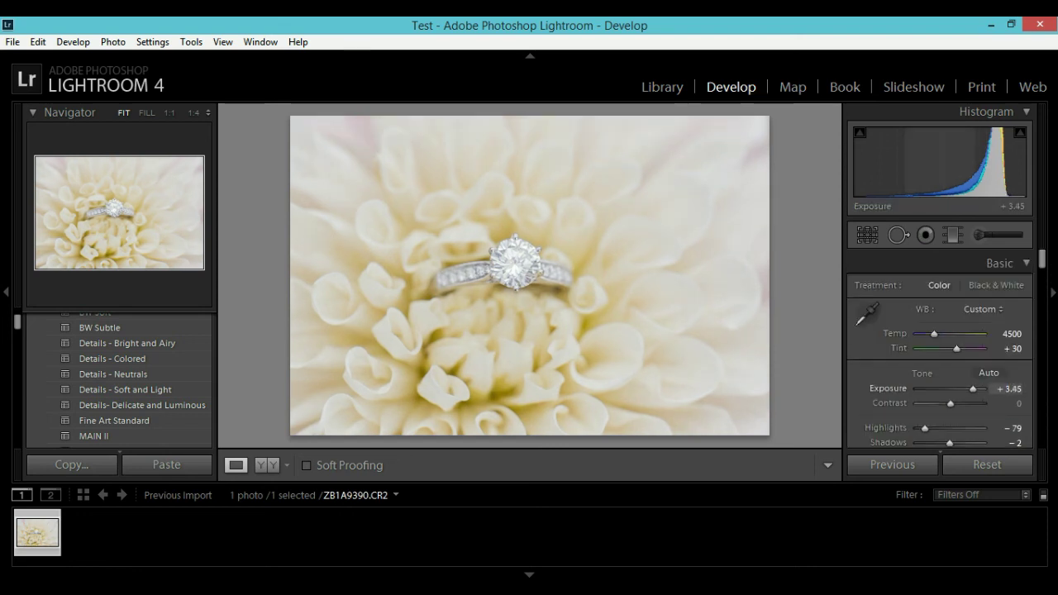
left_click_drag(972, 388, 971, 388)
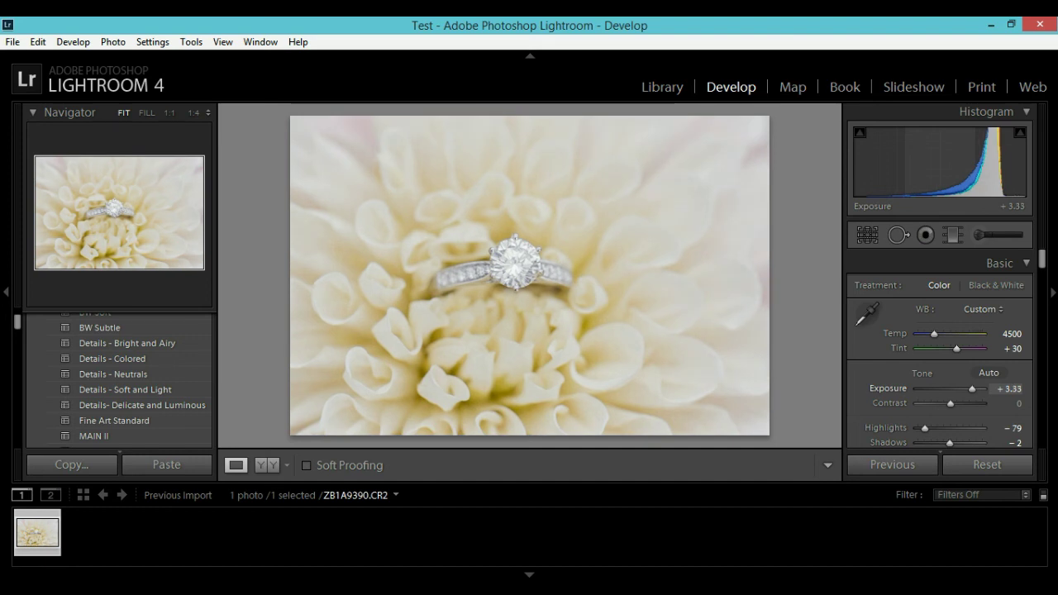
scroll(940, 347, "down", 5)
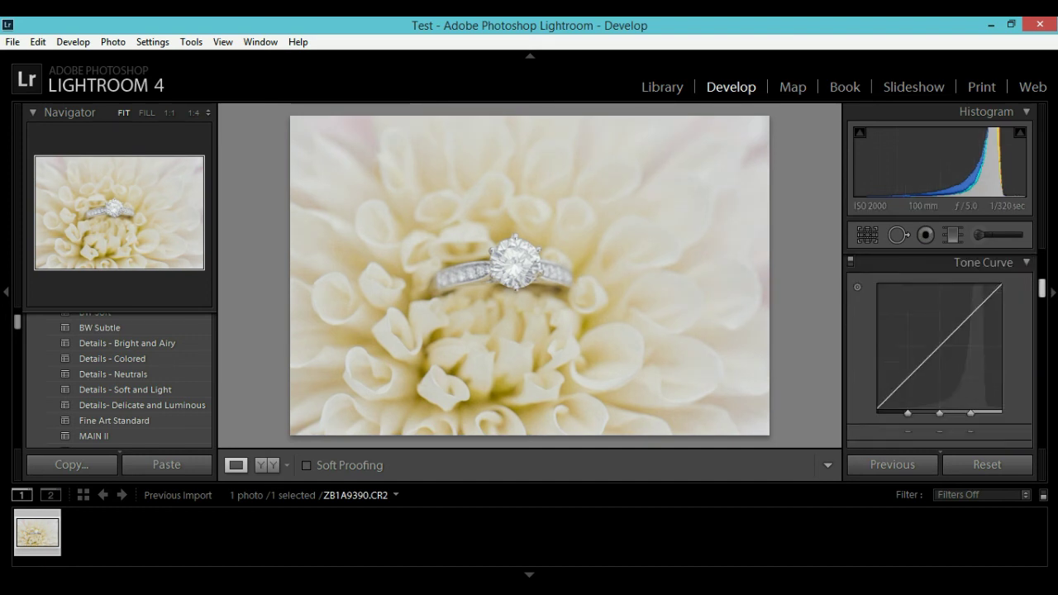
scroll(940, 351, "down", 8)
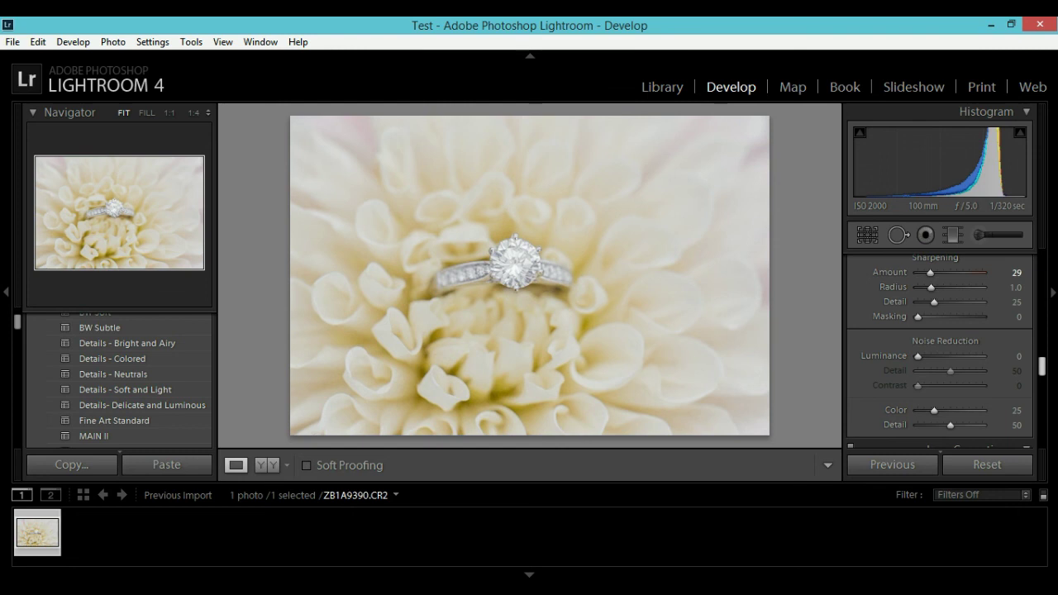
scroll(940, 351, "up", 13)
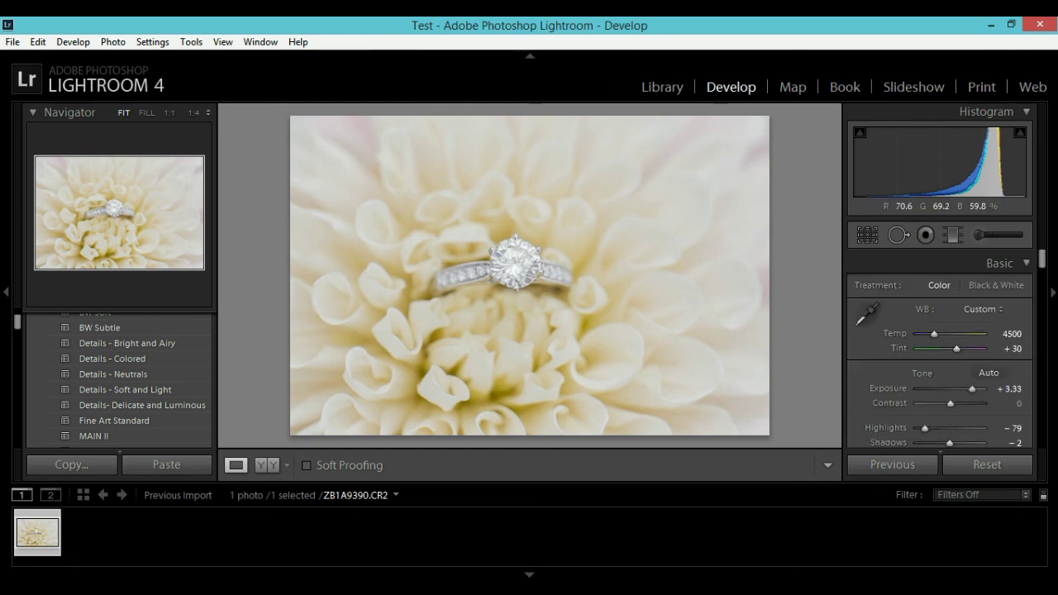
Compare the photo before and after editing side by side, examining the diamond at 1:1, and return to the single fitted view.
left_click(266, 465)
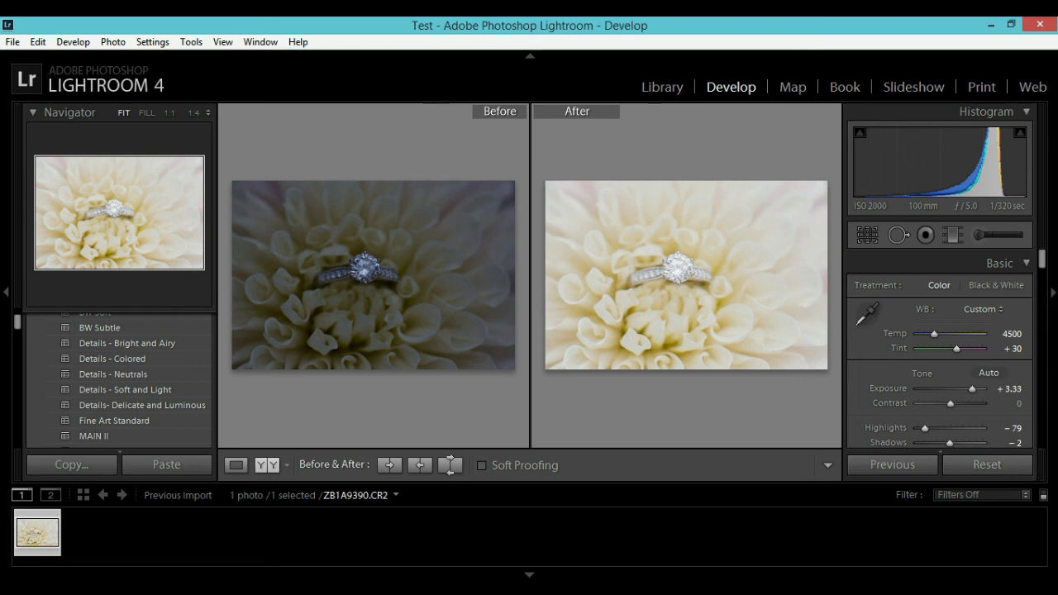
left_click(695, 269)
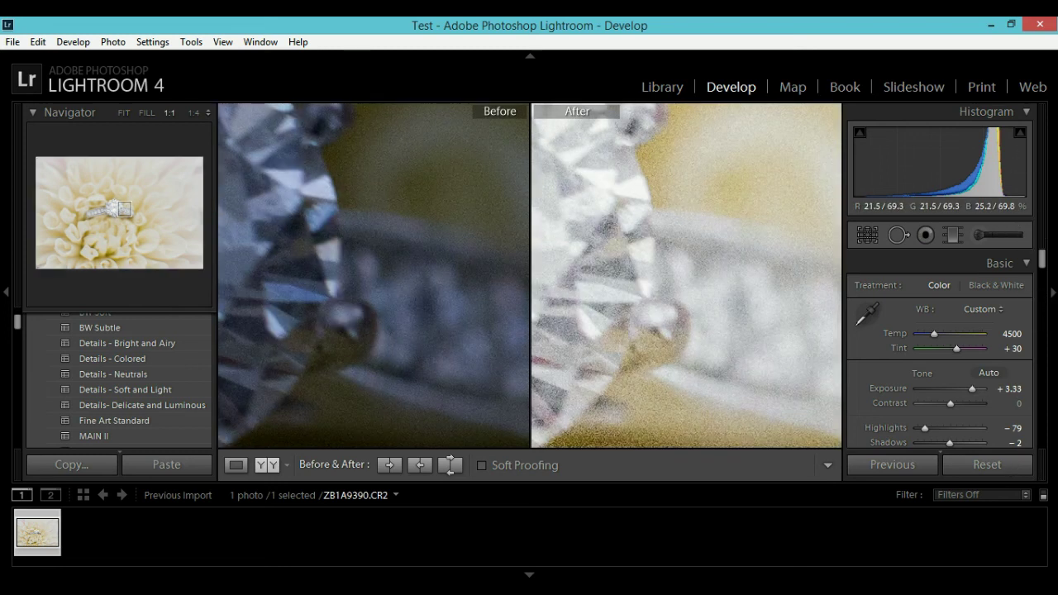
left_click(117, 208)
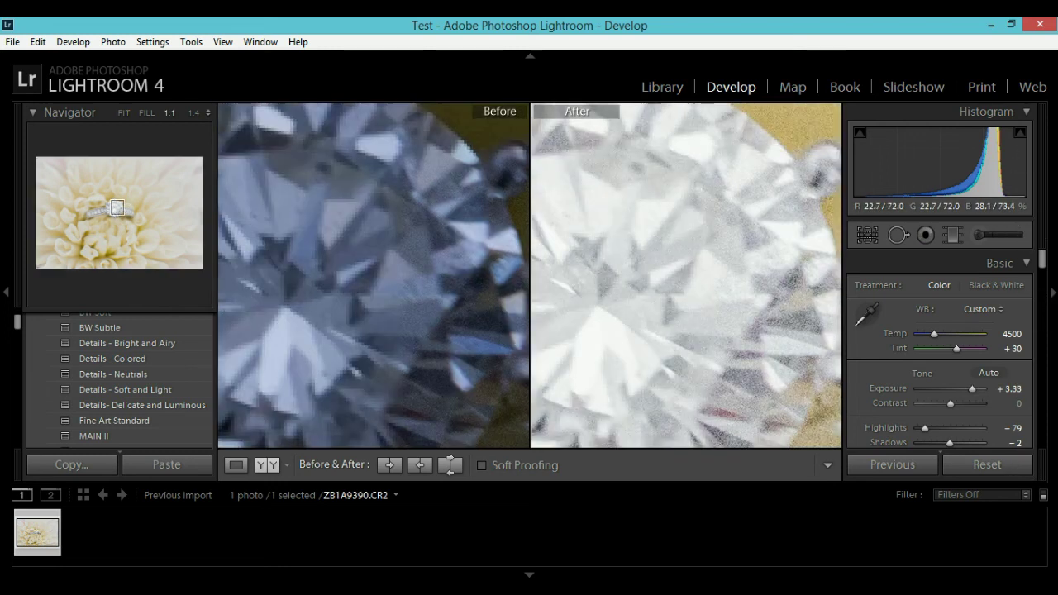
left_click_drag(686, 272, 735, 276)
left_click(735, 276)
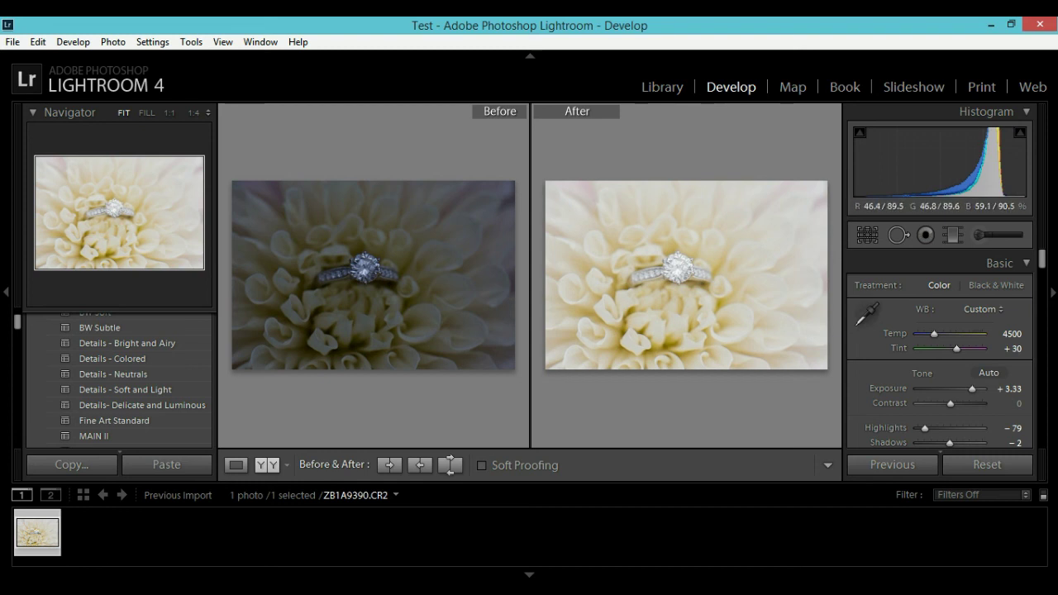
left_click(685, 267)
key("z")
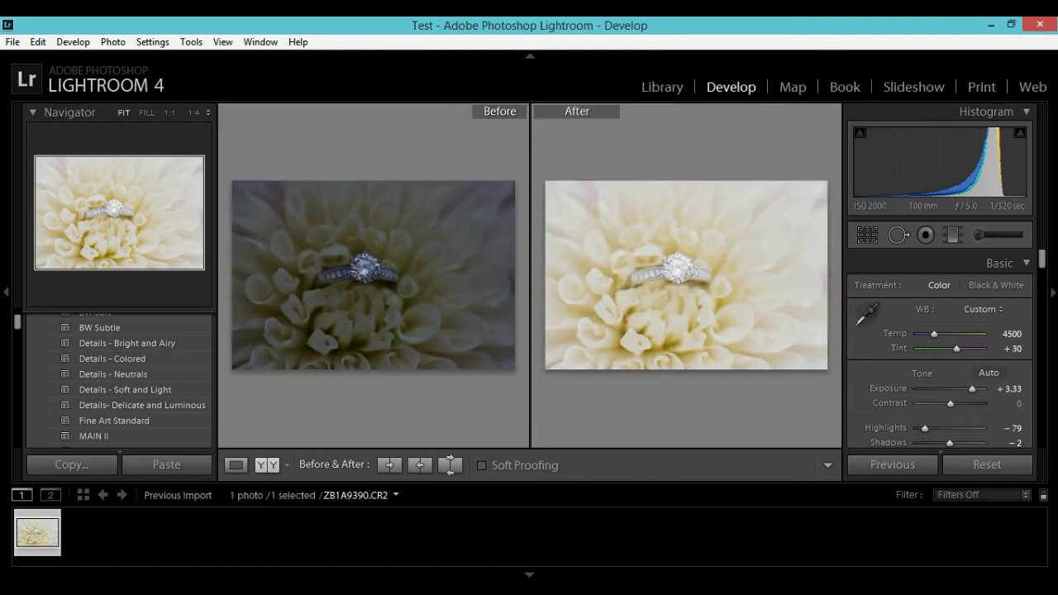
key("y")
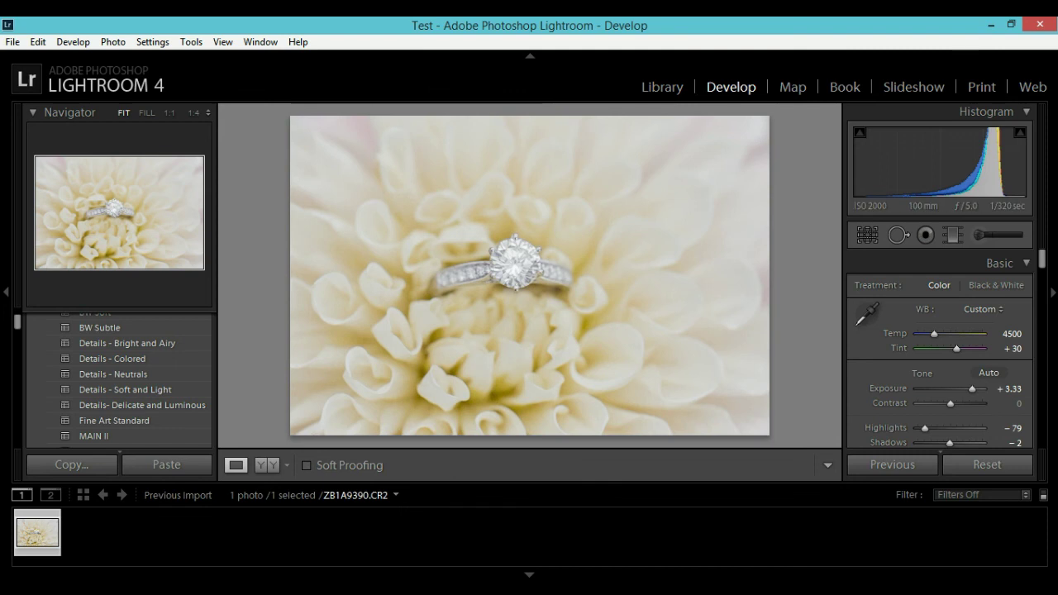